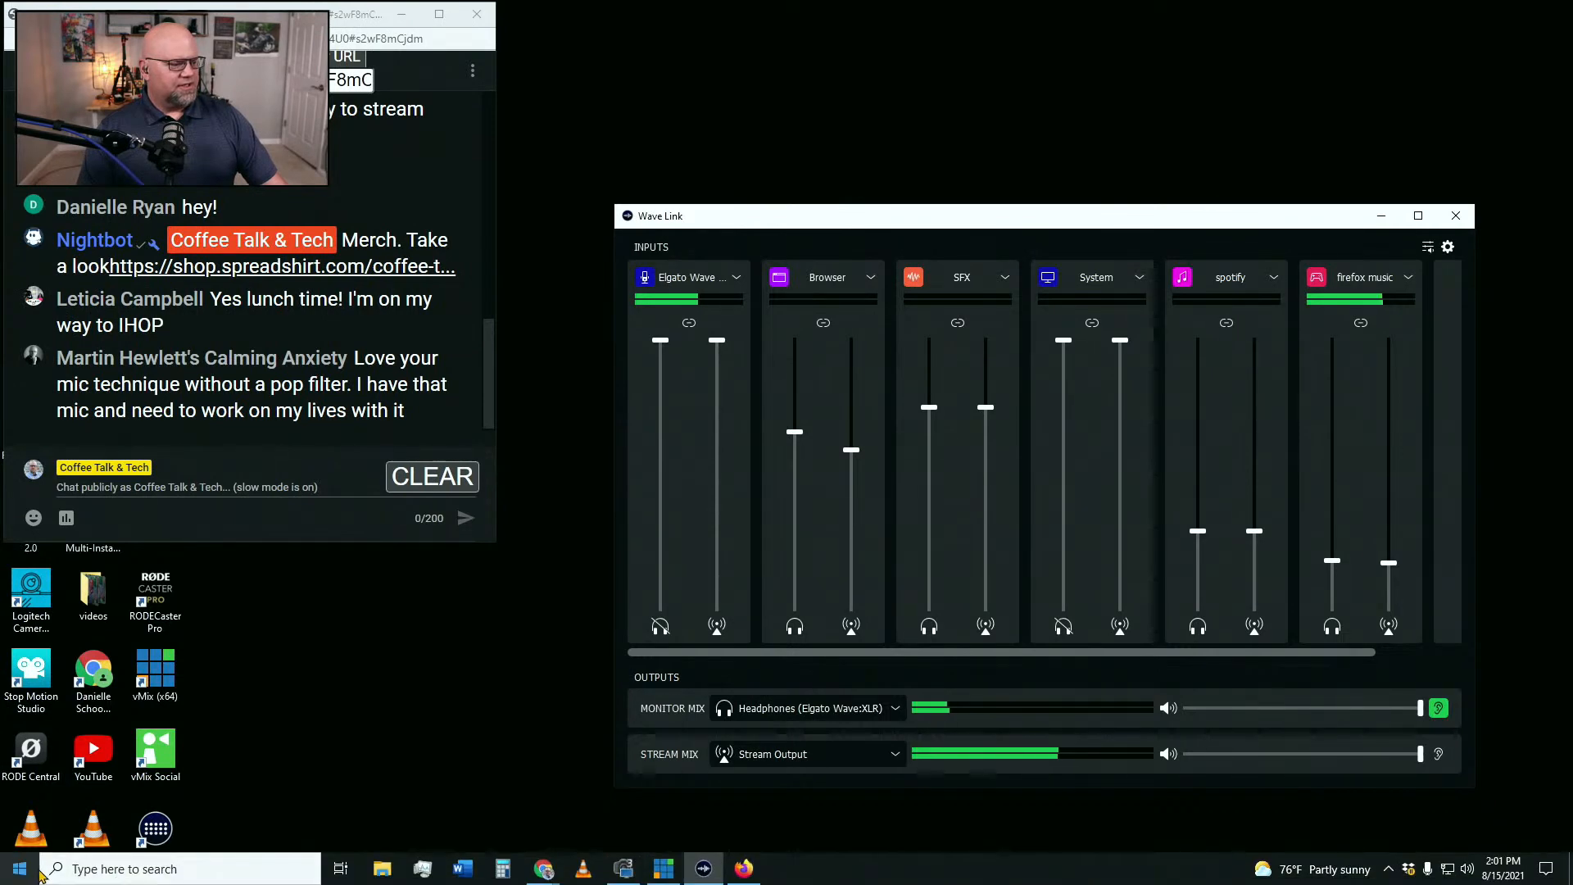
- Open Control Panel's Hardware and Sound audio device manager and place the Sound dialog clear of the camera view
left_click(22, 870)
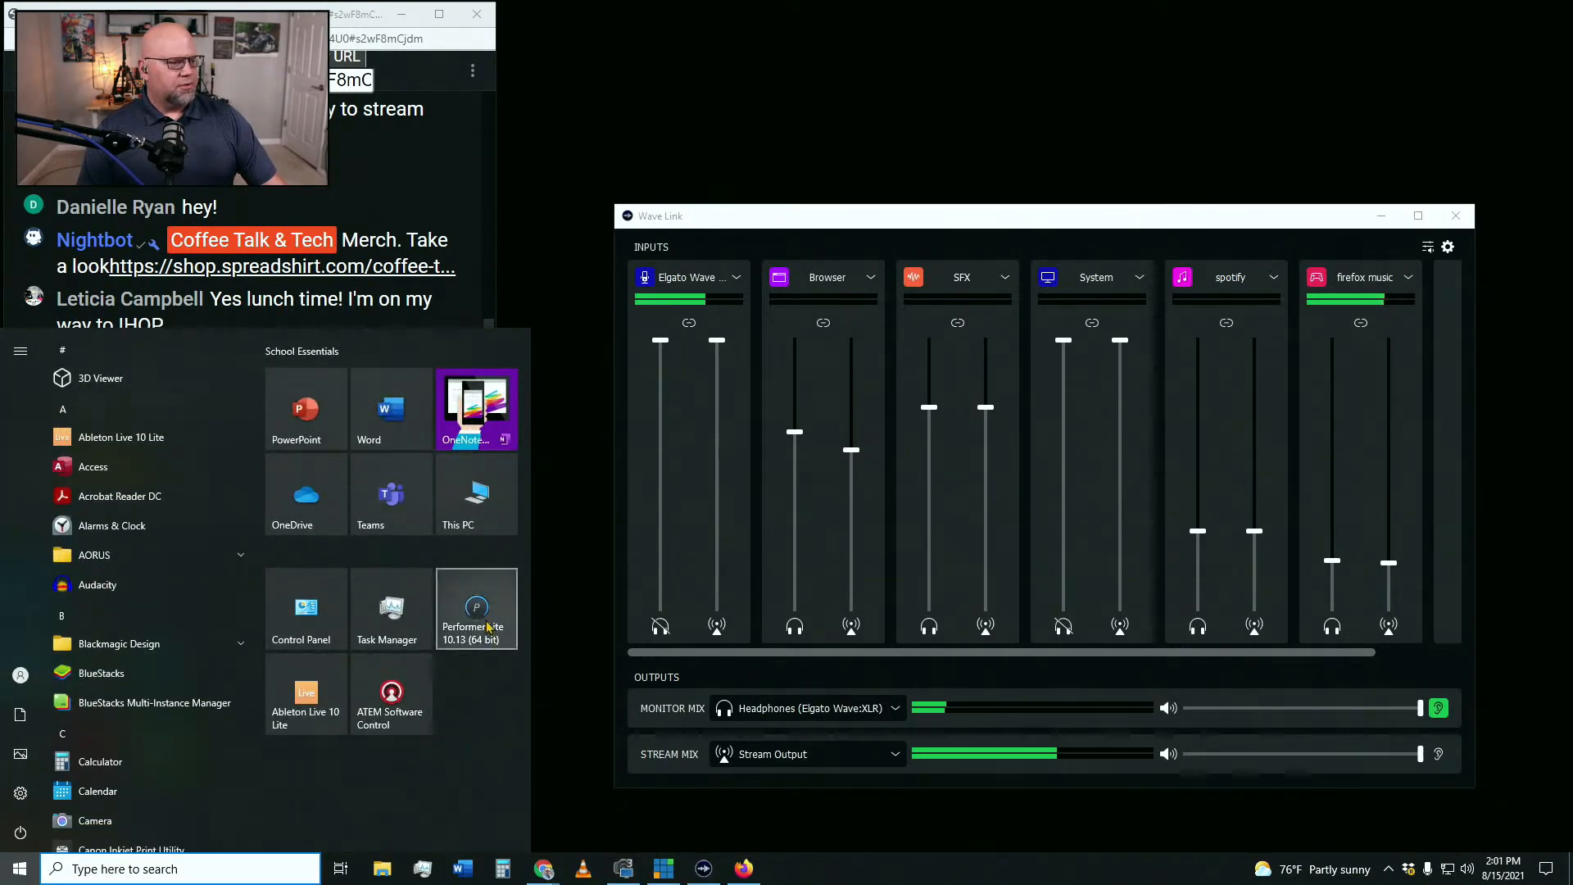
left_click(307, 627)
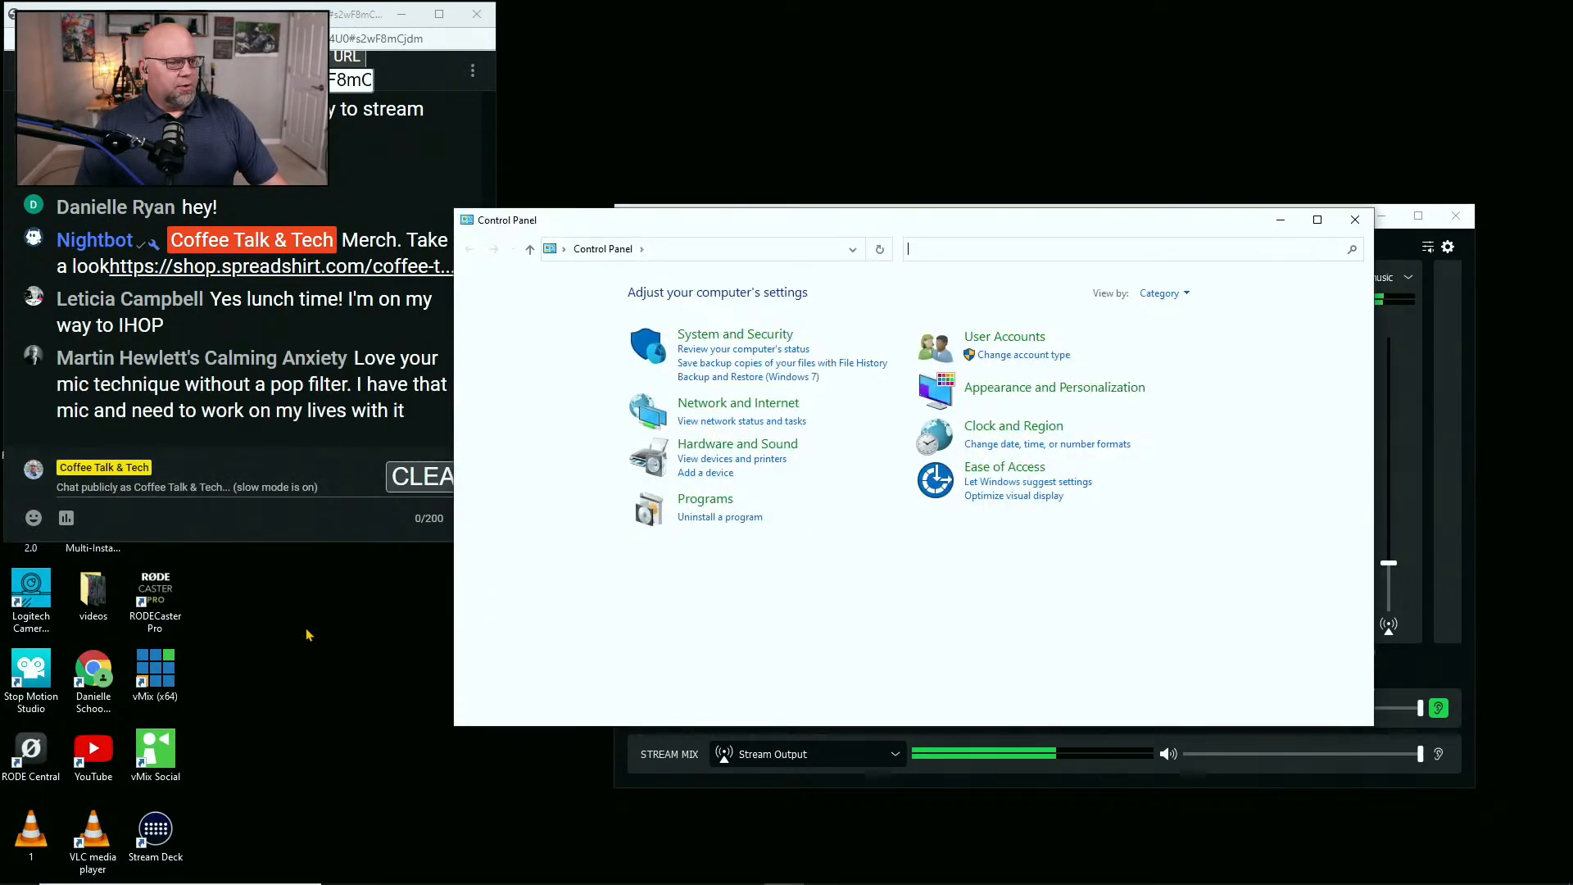
left_click(739, 447)
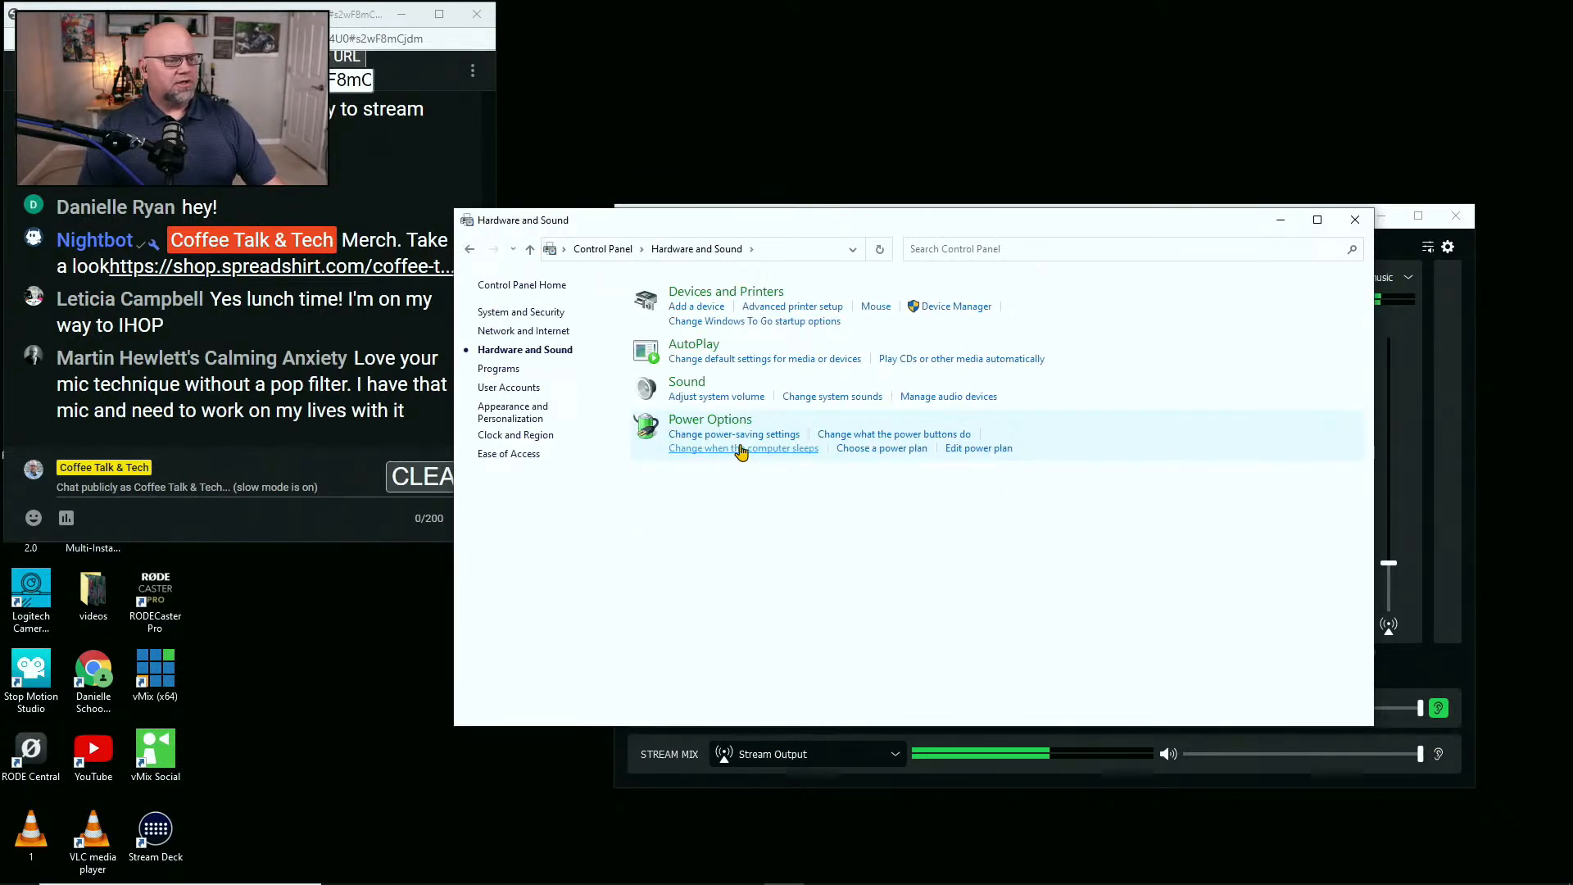
left_click(921, 399)
left_click_drag(397, 183, 762, 165)
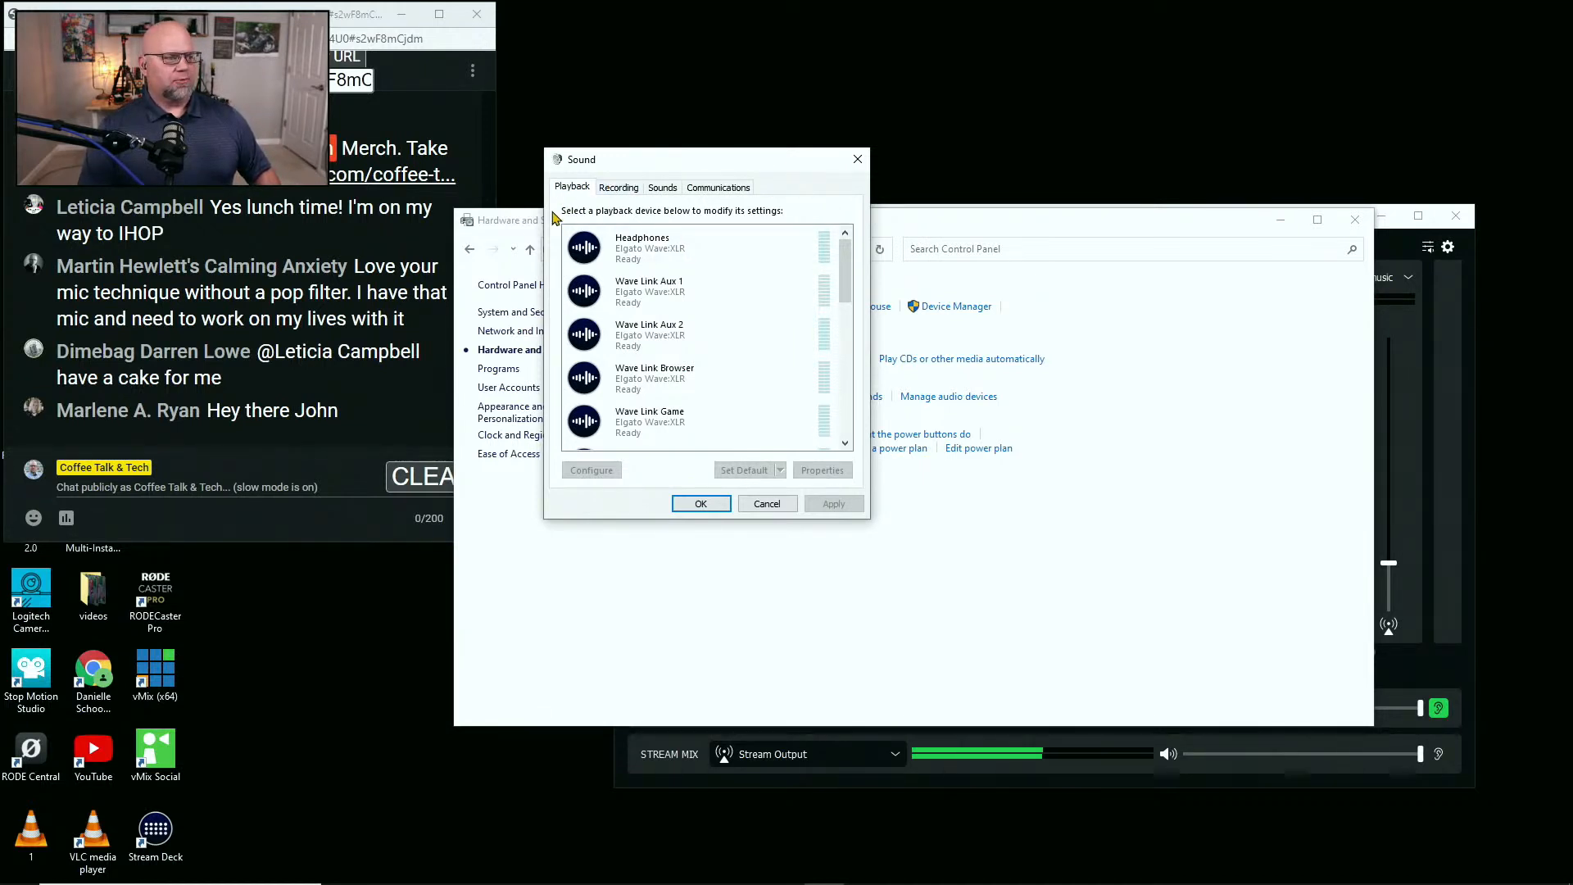
- Review the Wave Link playback devices and the recording devices, and close the Sound dialog and Control Panel without changes
left_click_drag(842, 265, 842, 333)
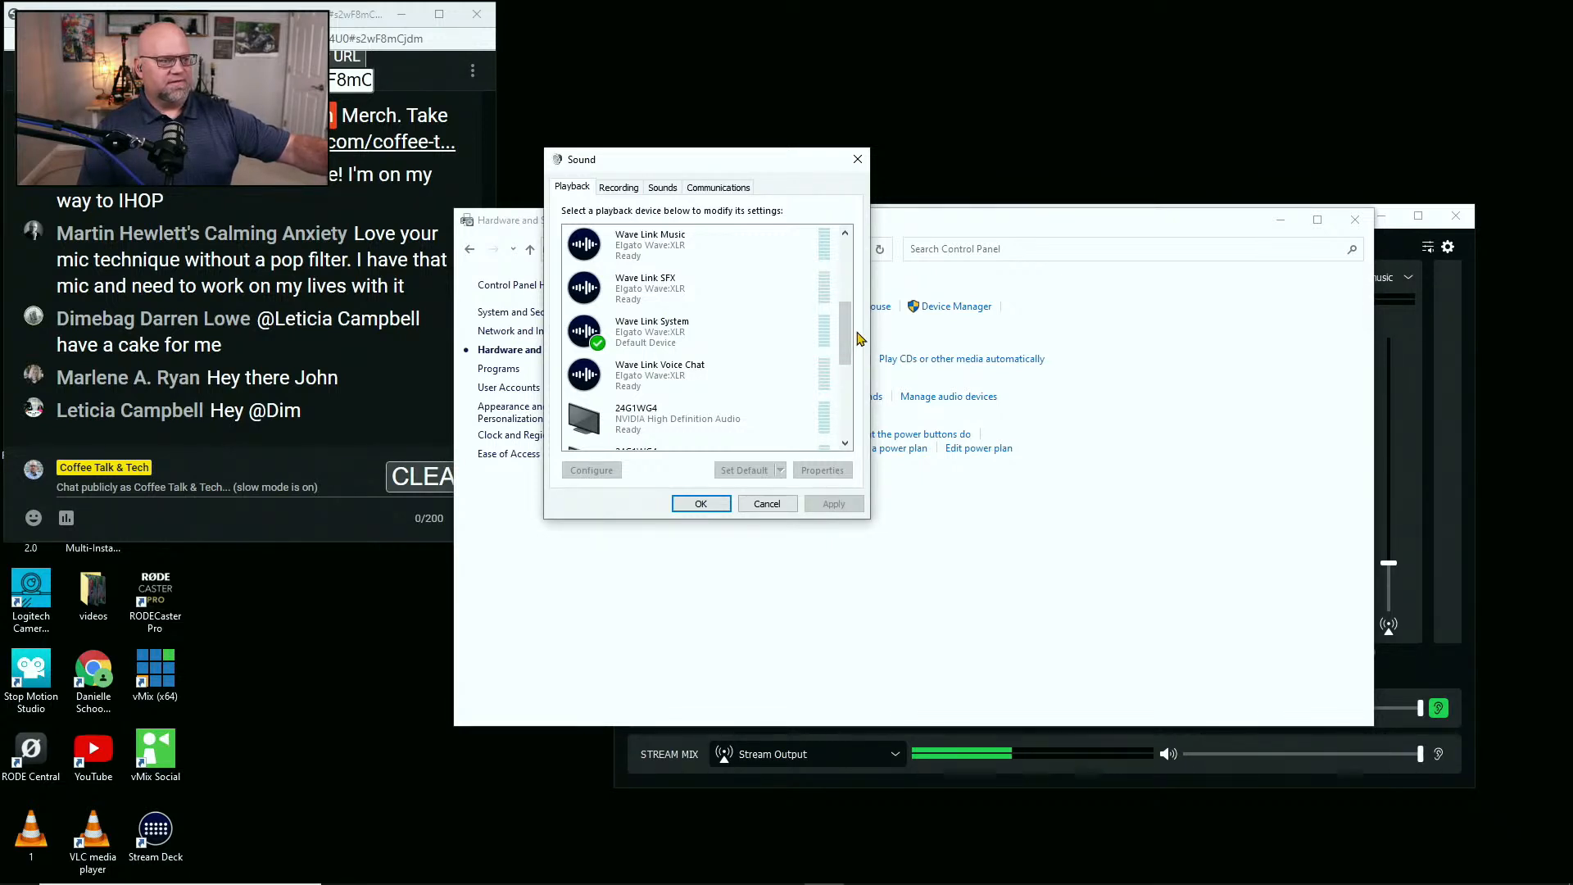
left_click_drag(849, 340, 849, 269)
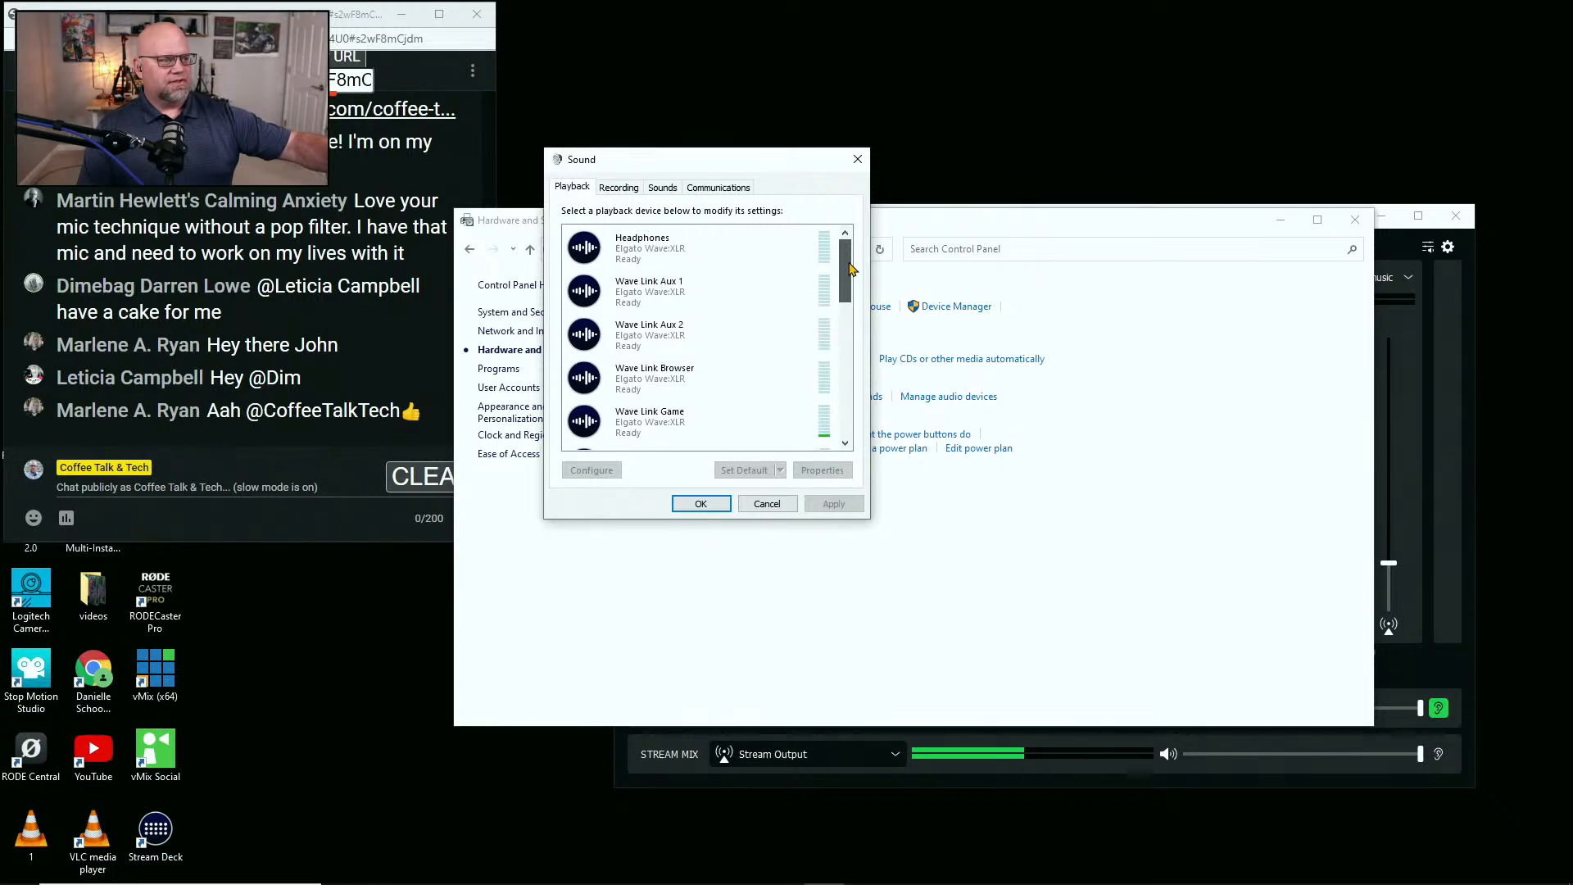
left_click(616, 188)
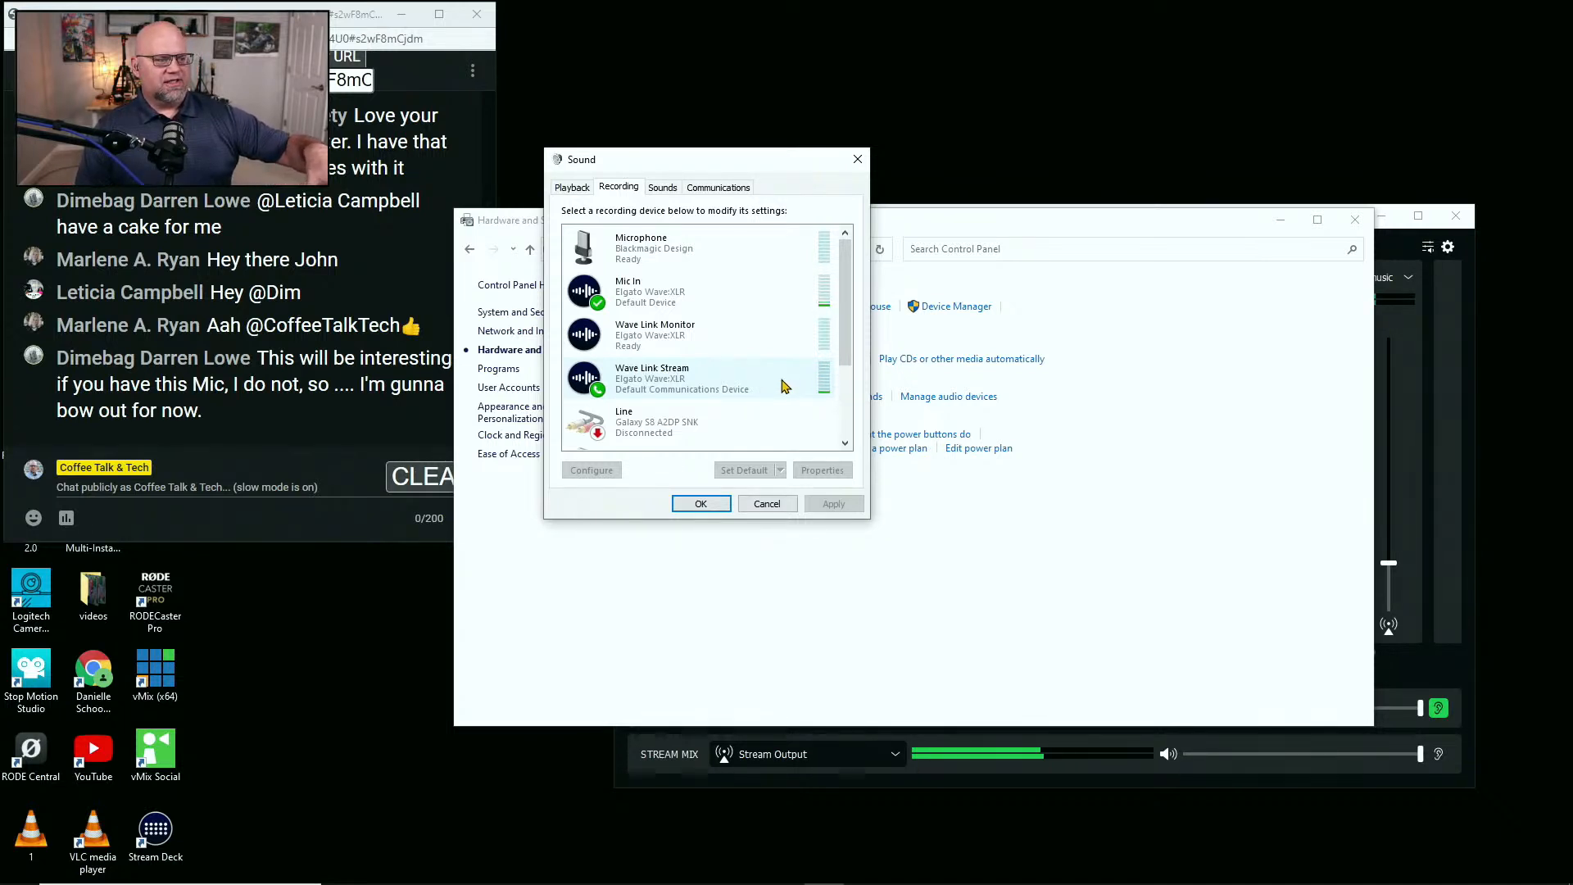
scroll(785, 385, "down", 1)
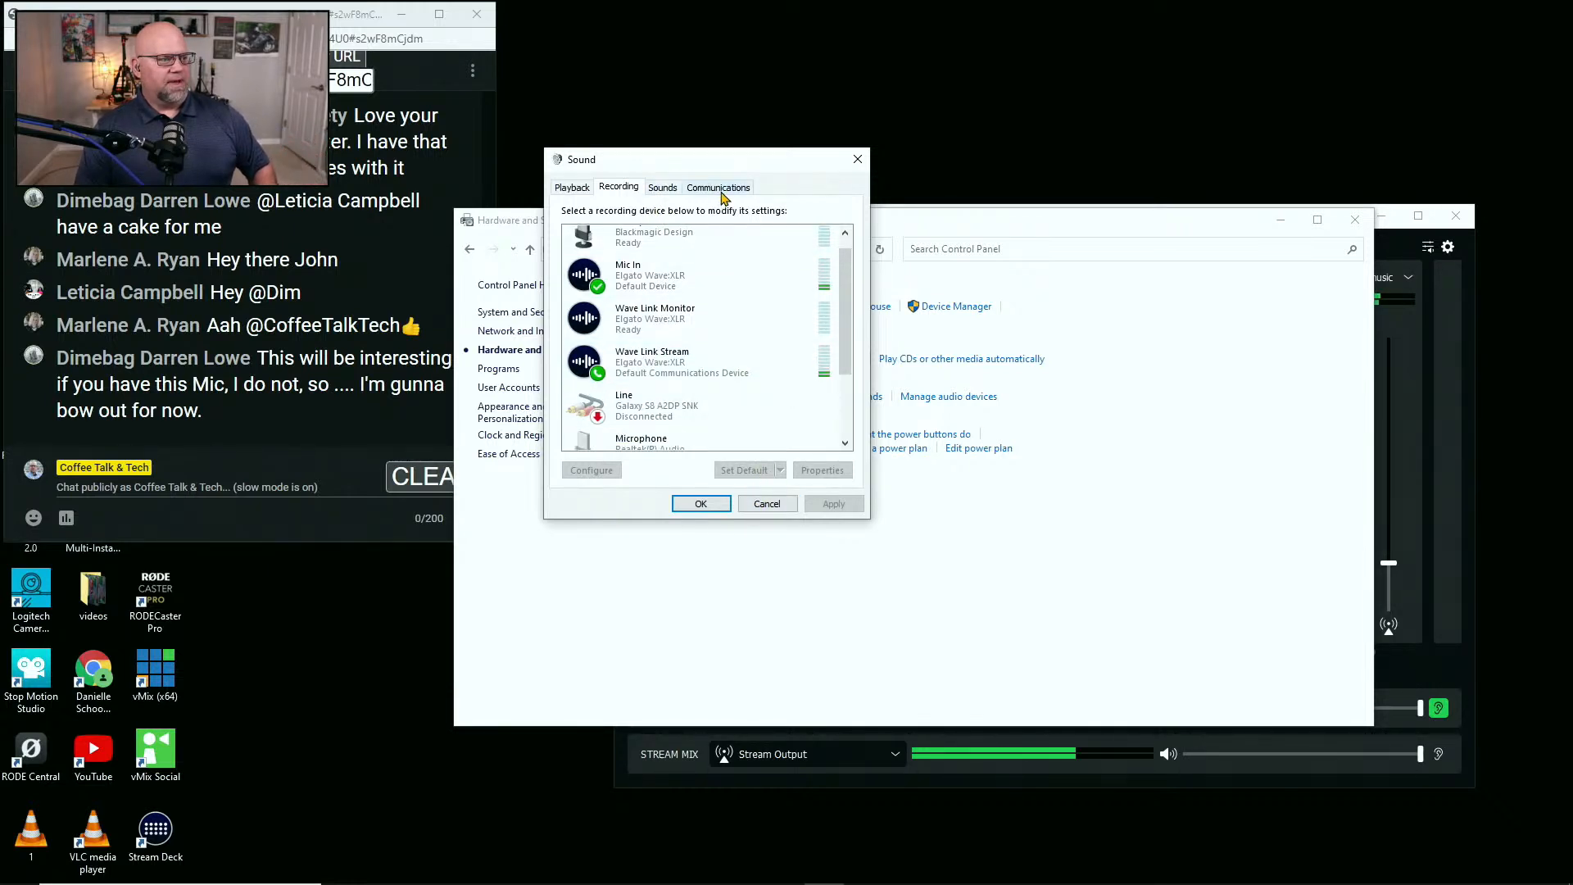
left_click(768, 506)
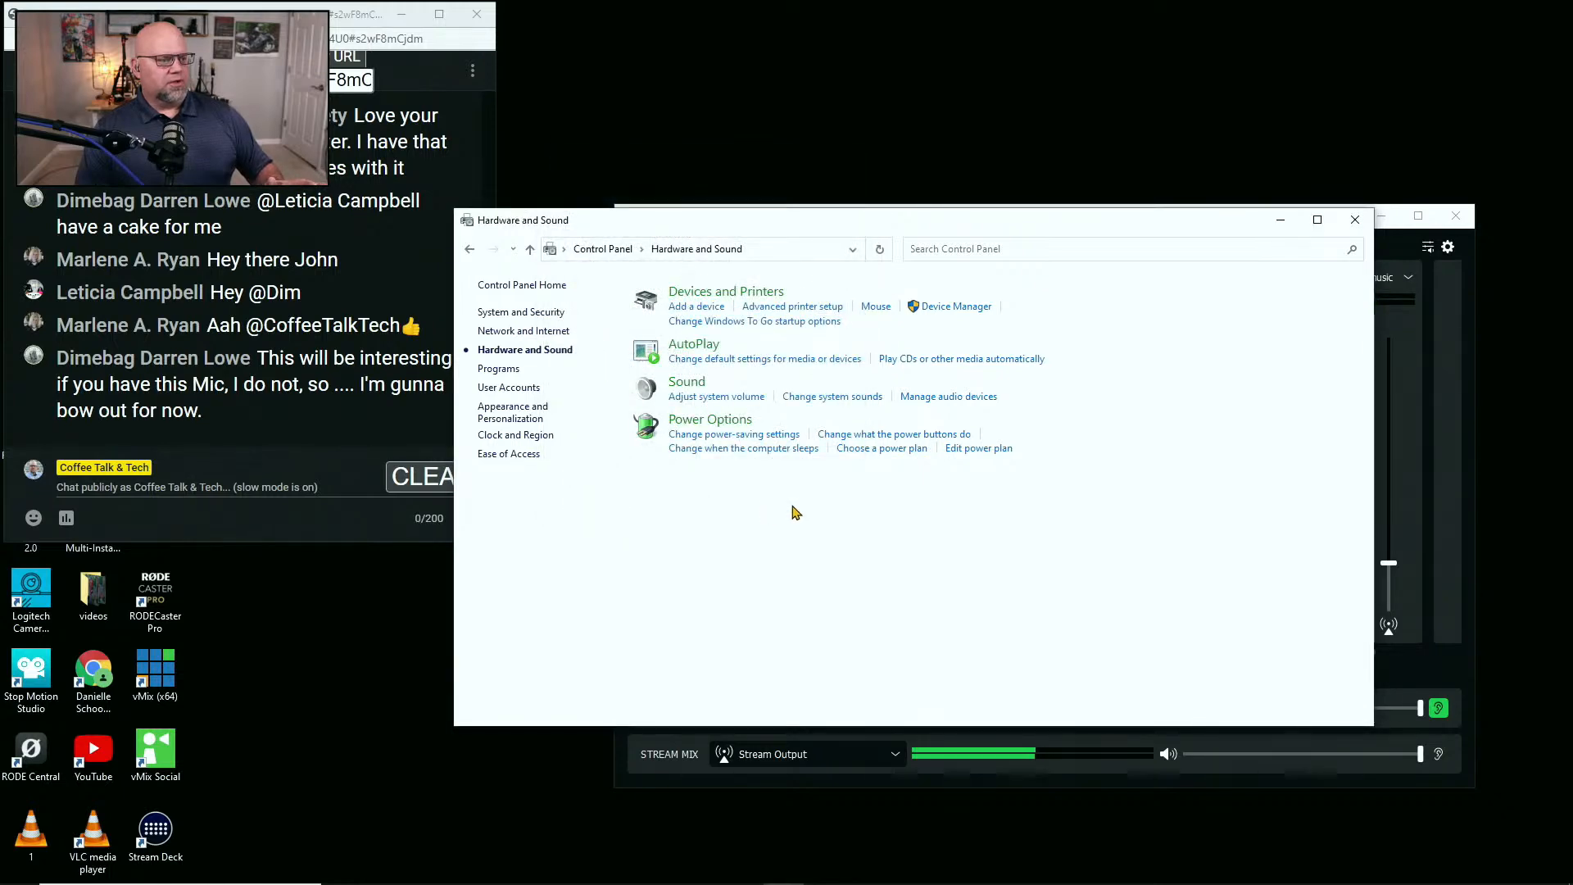
left_click(1355, 219)
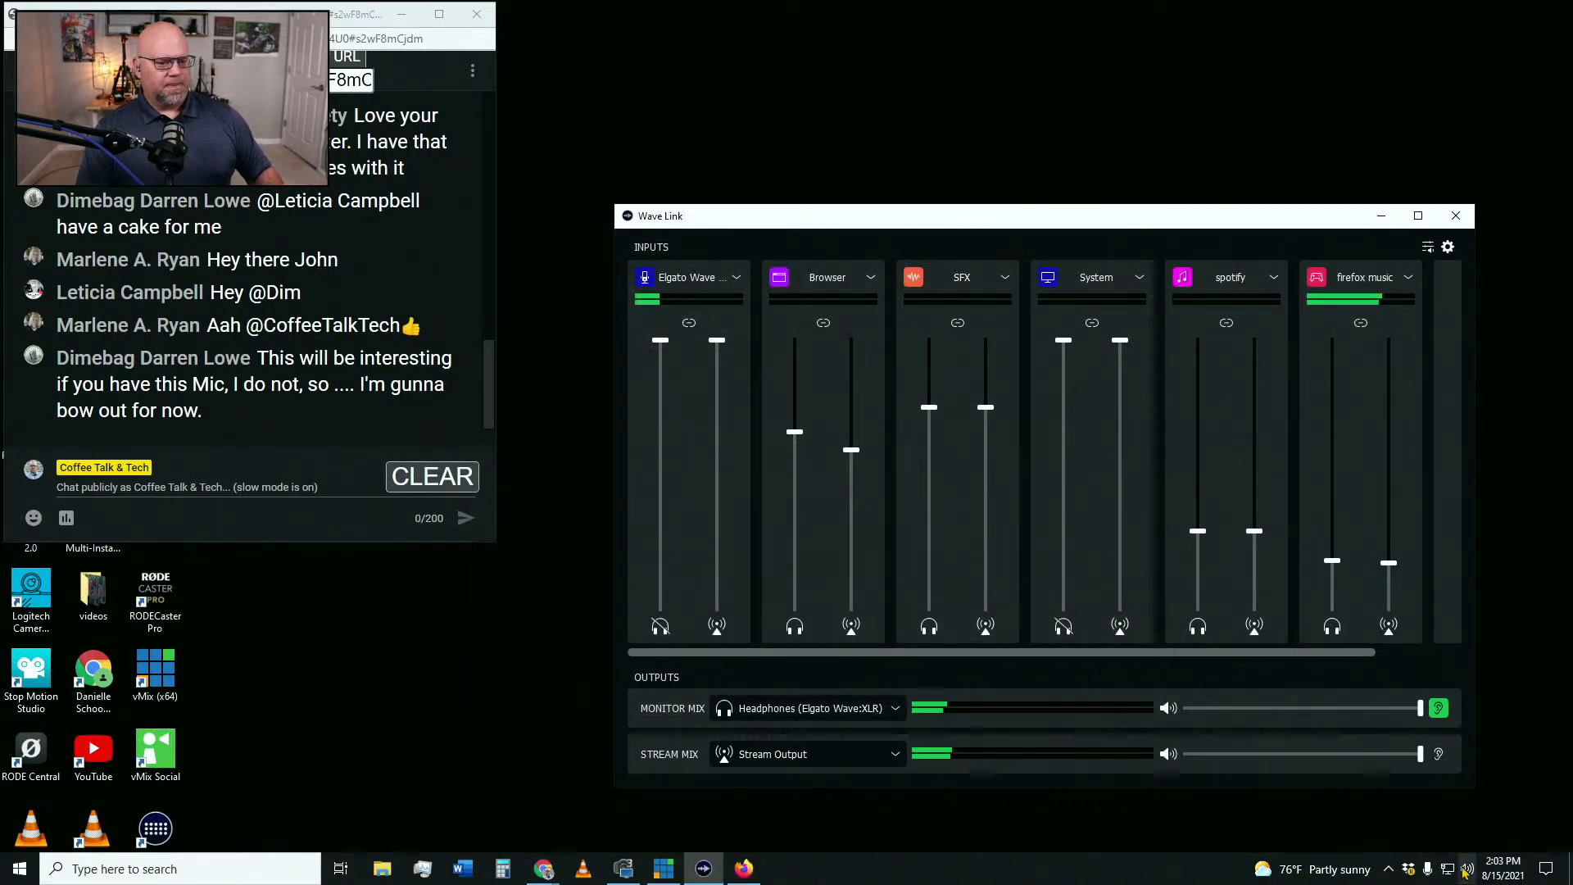
- Check the output device of the system volume and briefly view the app volume and device preferences from Wave Link
left_click(1466, 869)
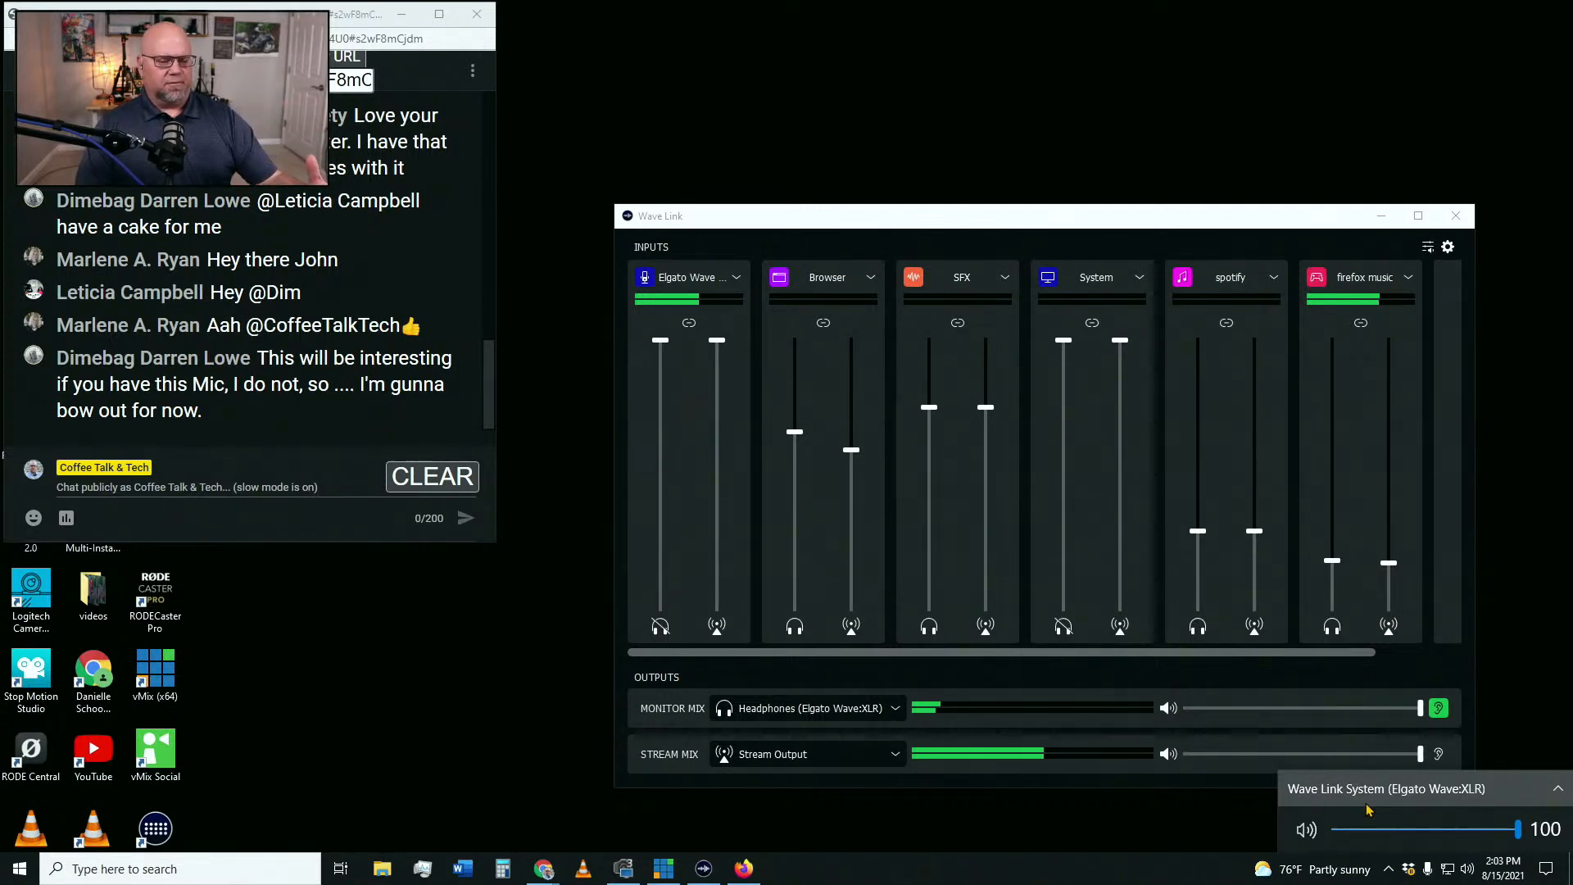
left_click(1200, 826)
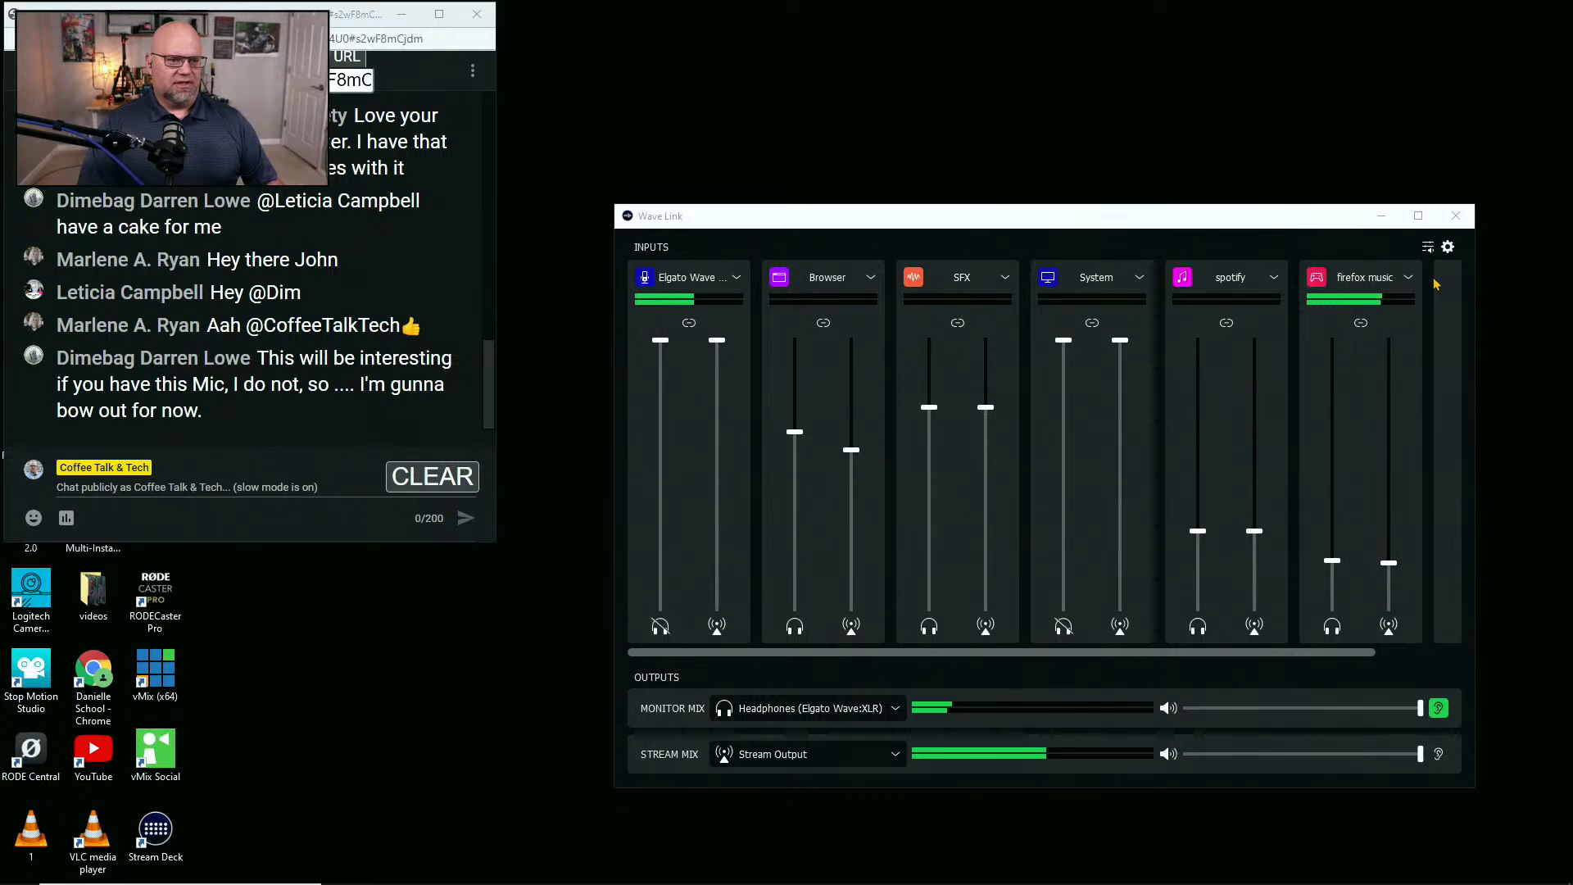
left_click(1427, 247)
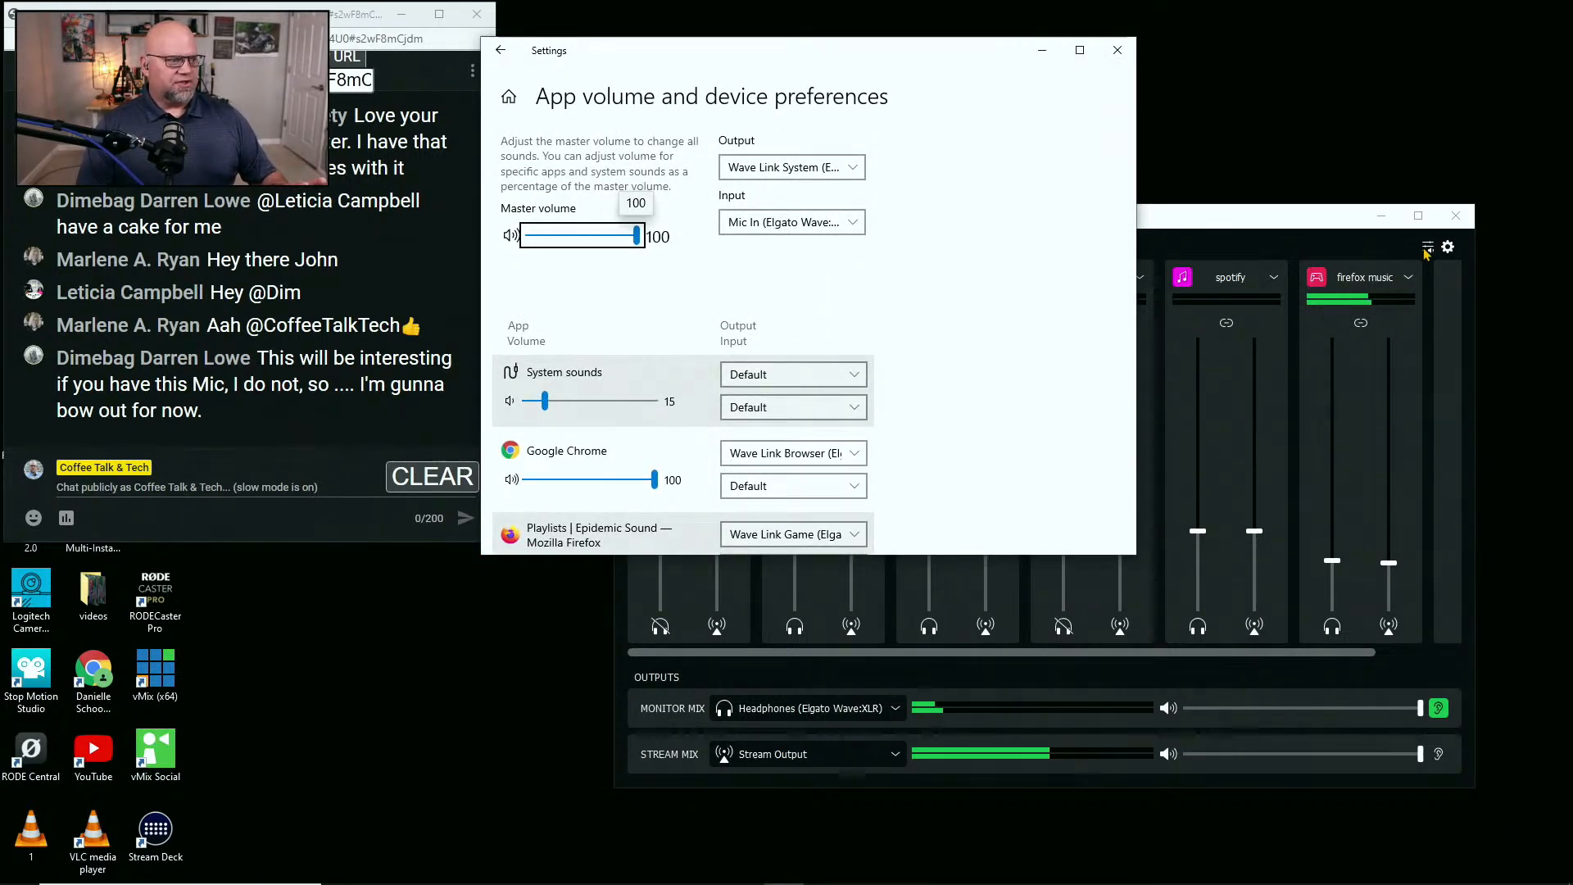
left_click_drag(866, 57, 967, 74)
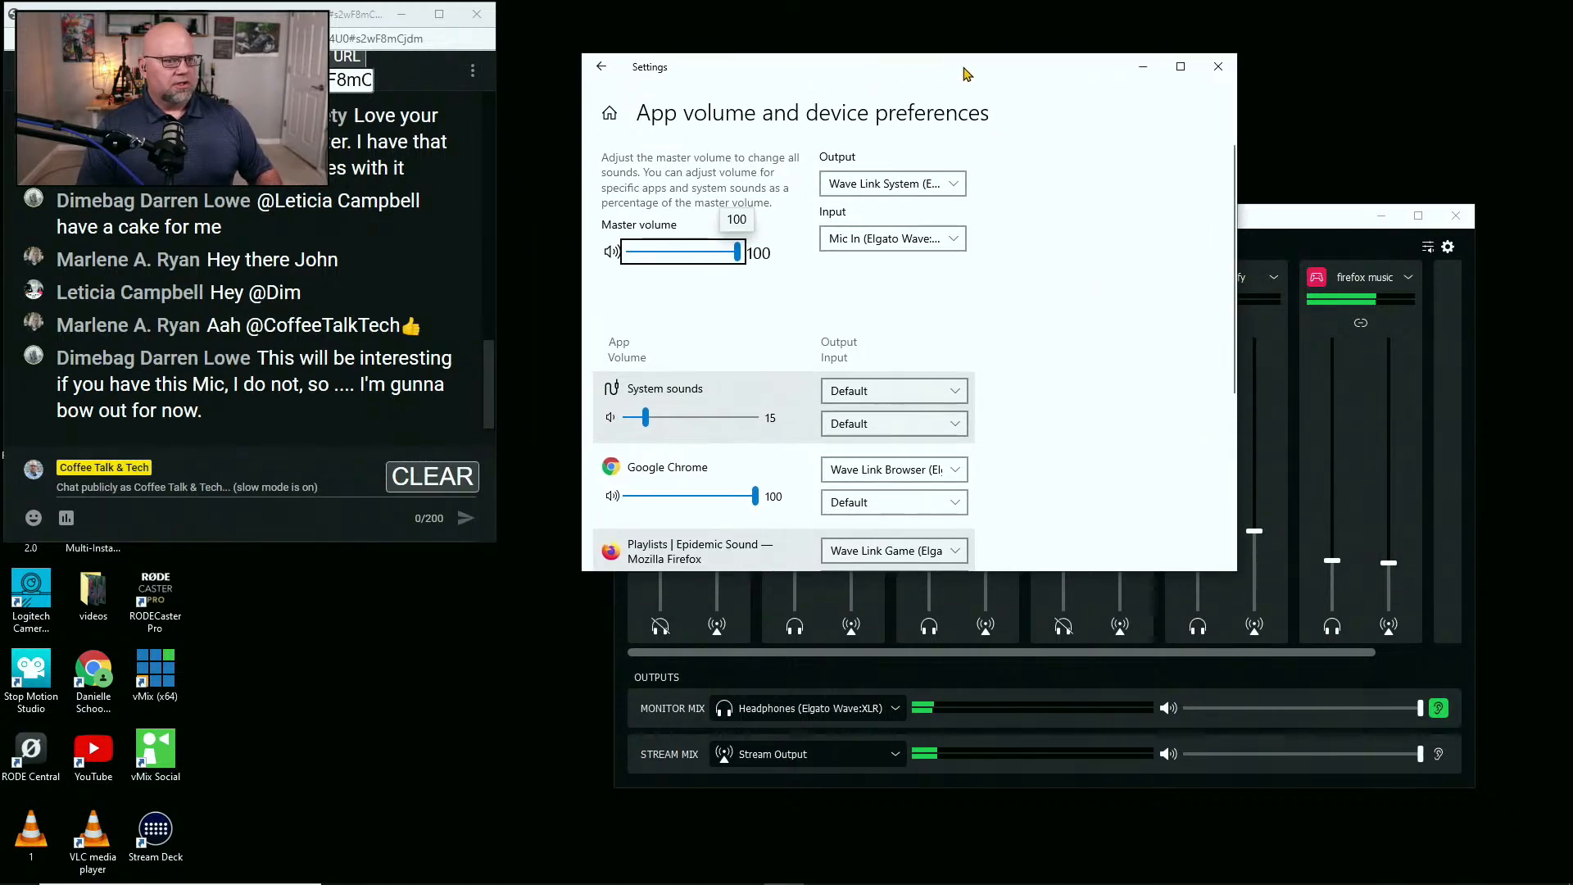
left_click(1215, 69)
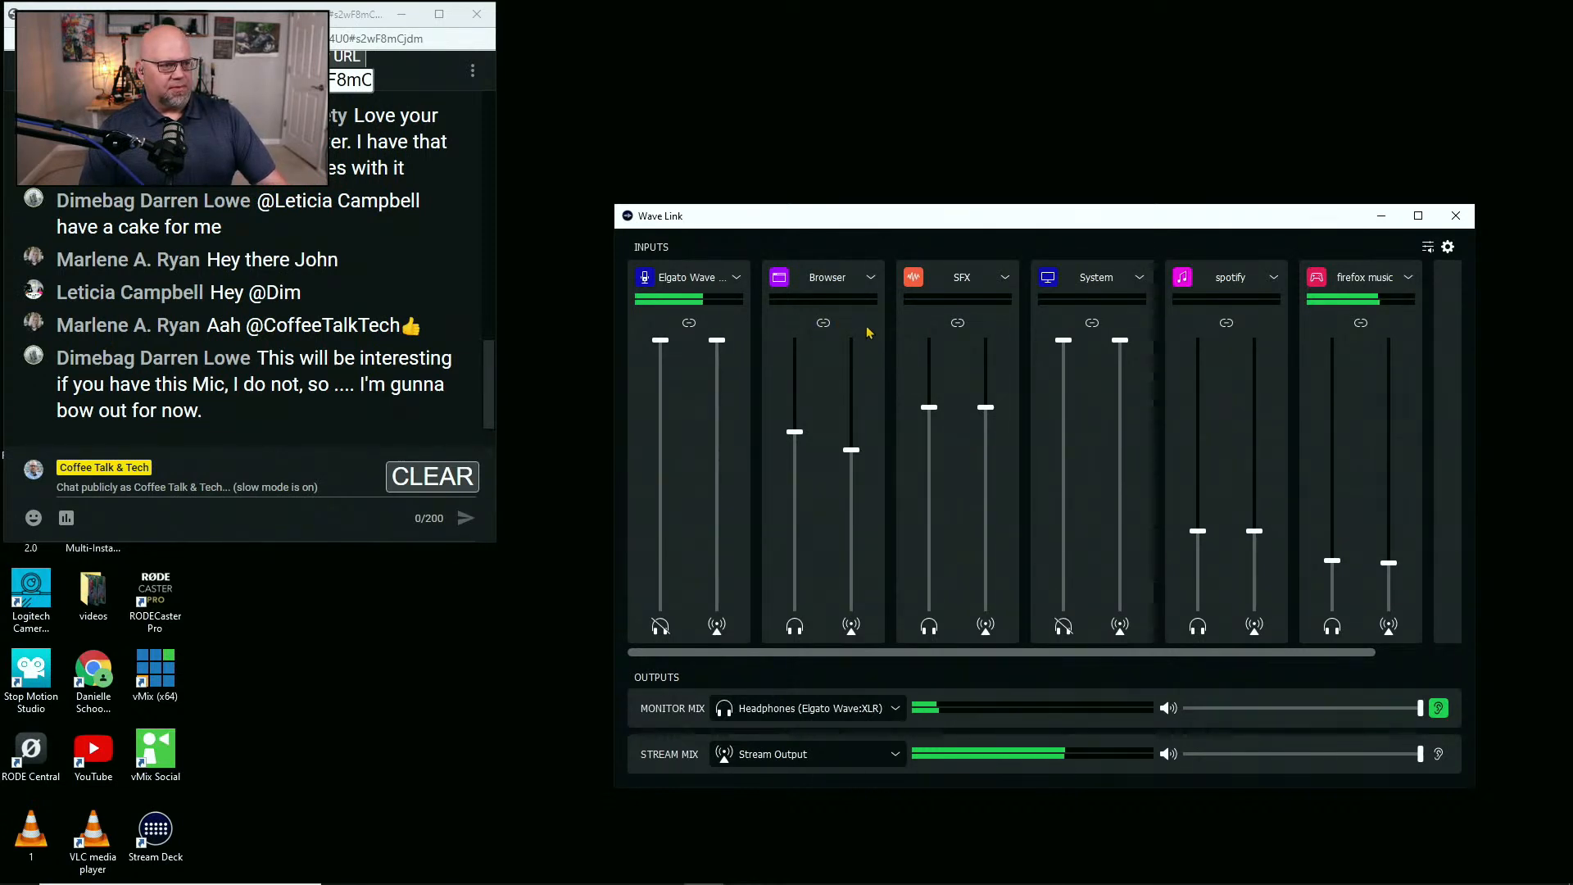
- Reopen the app volume and device preferences and examine each application's output assignment alongside the Wave Link mixer channels
left_click(1428, 247)
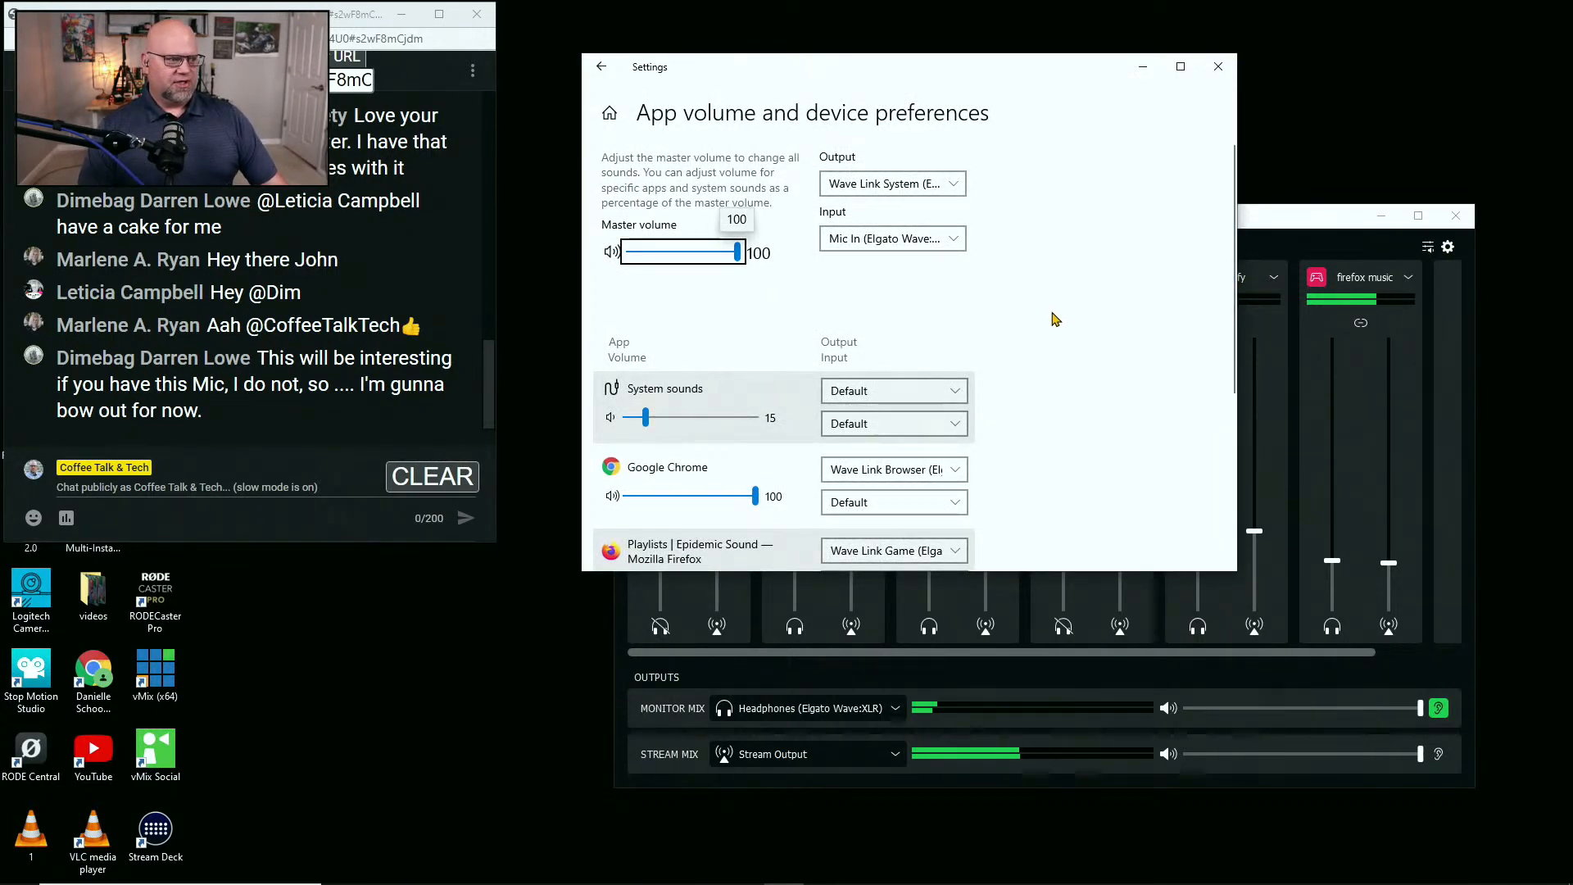
scroll(1055, 321, "down", 3)
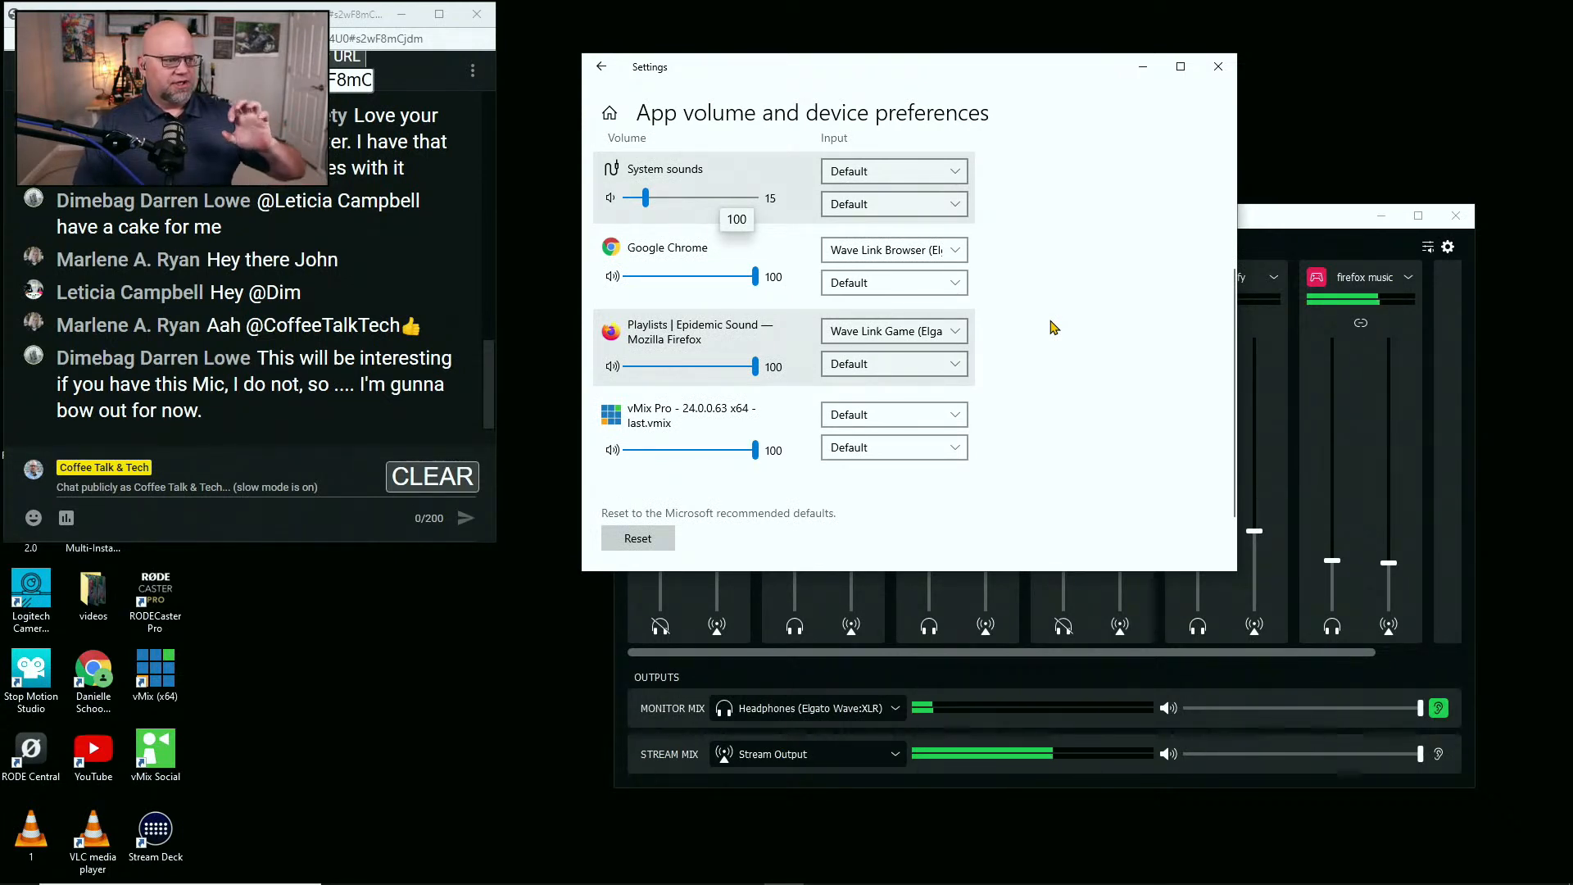
scroll(1086, 340, "up", 1)
scroll(1087, 340, "up", 2)
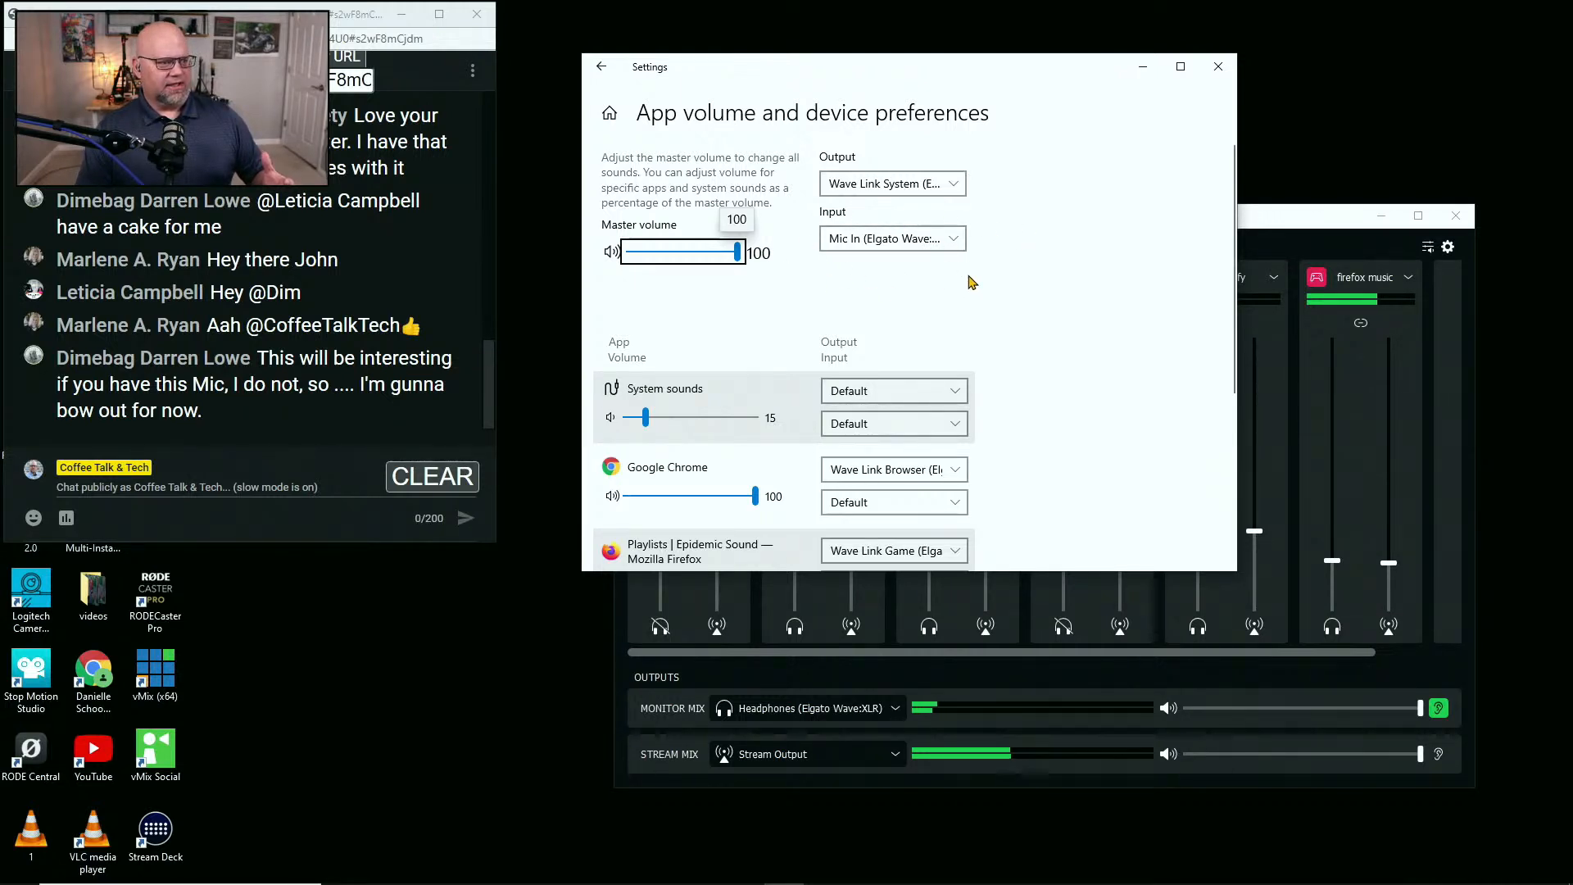
scroll(1088, 345, "down", 3)
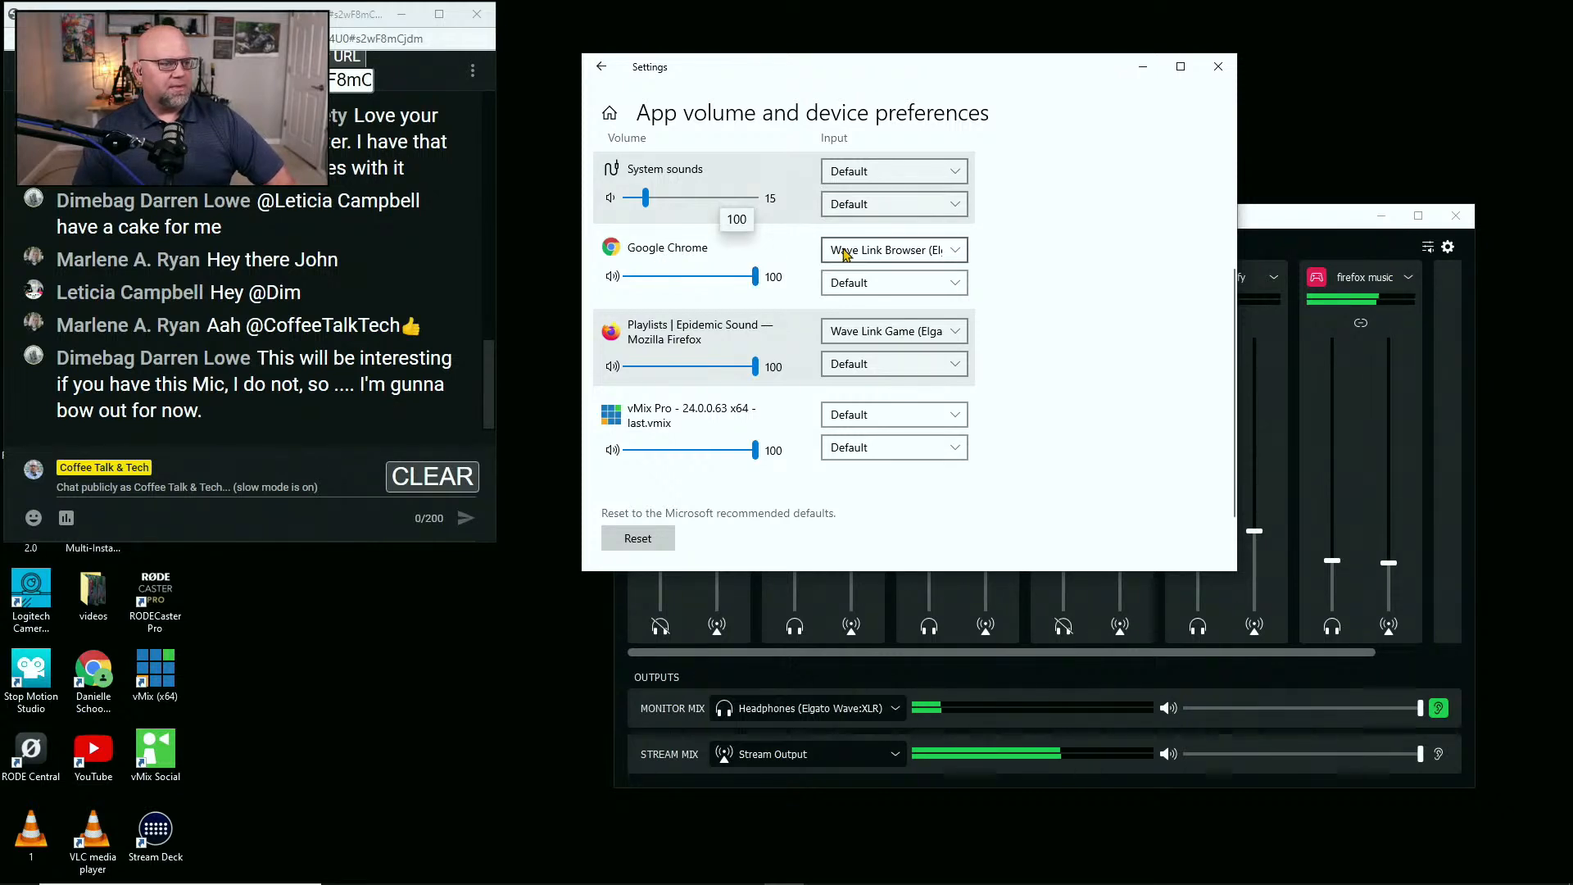
left_click_drag(971, 70, 378, 159)
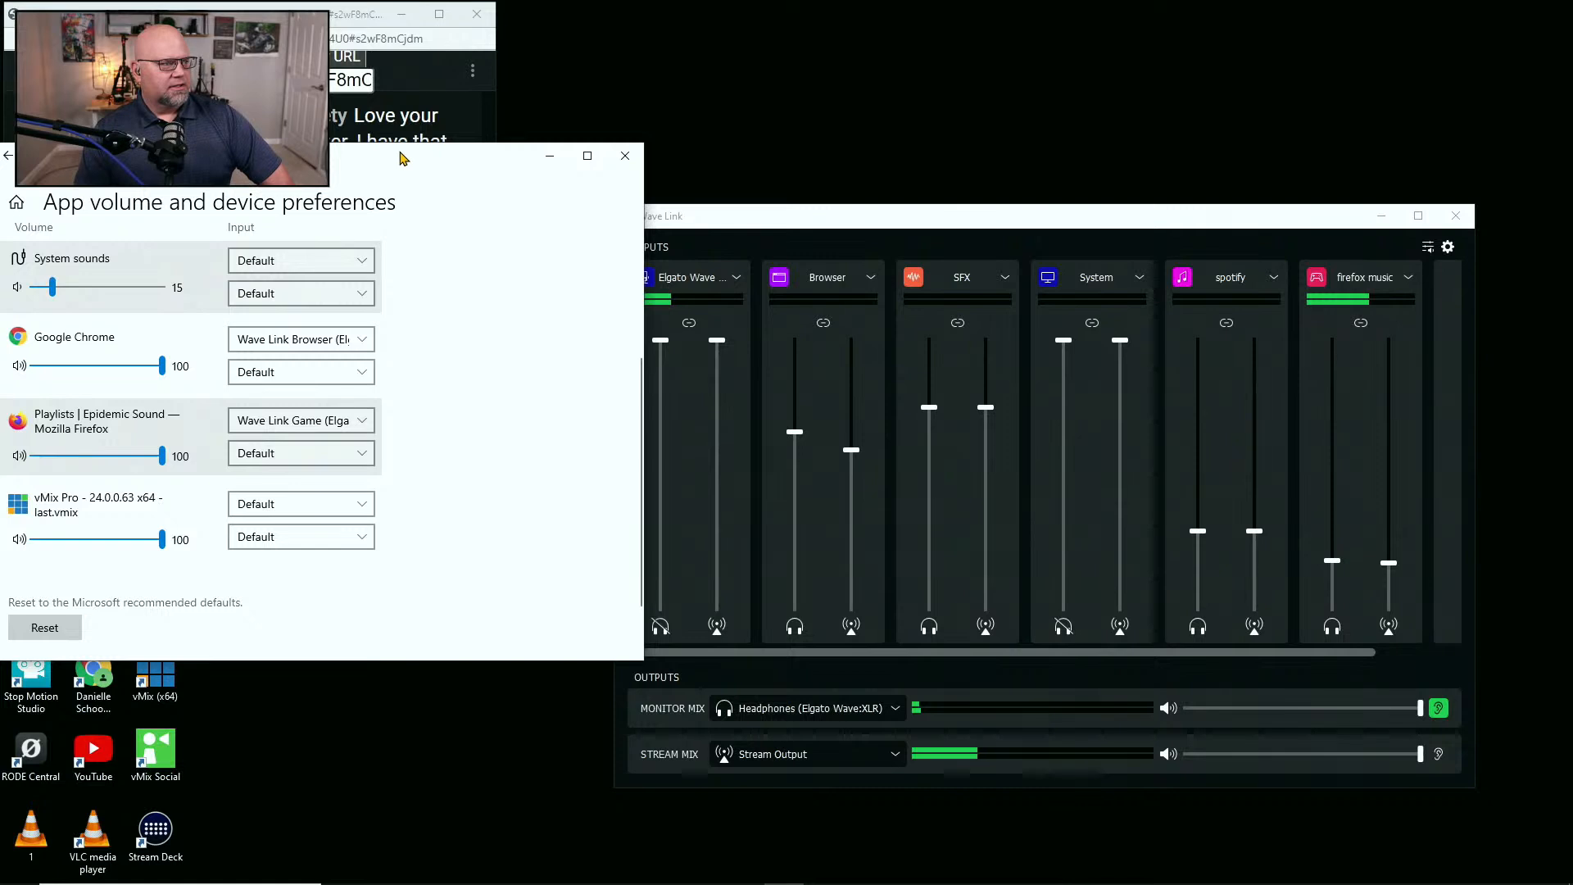
left_click_drag(413, 160, 670, 139)
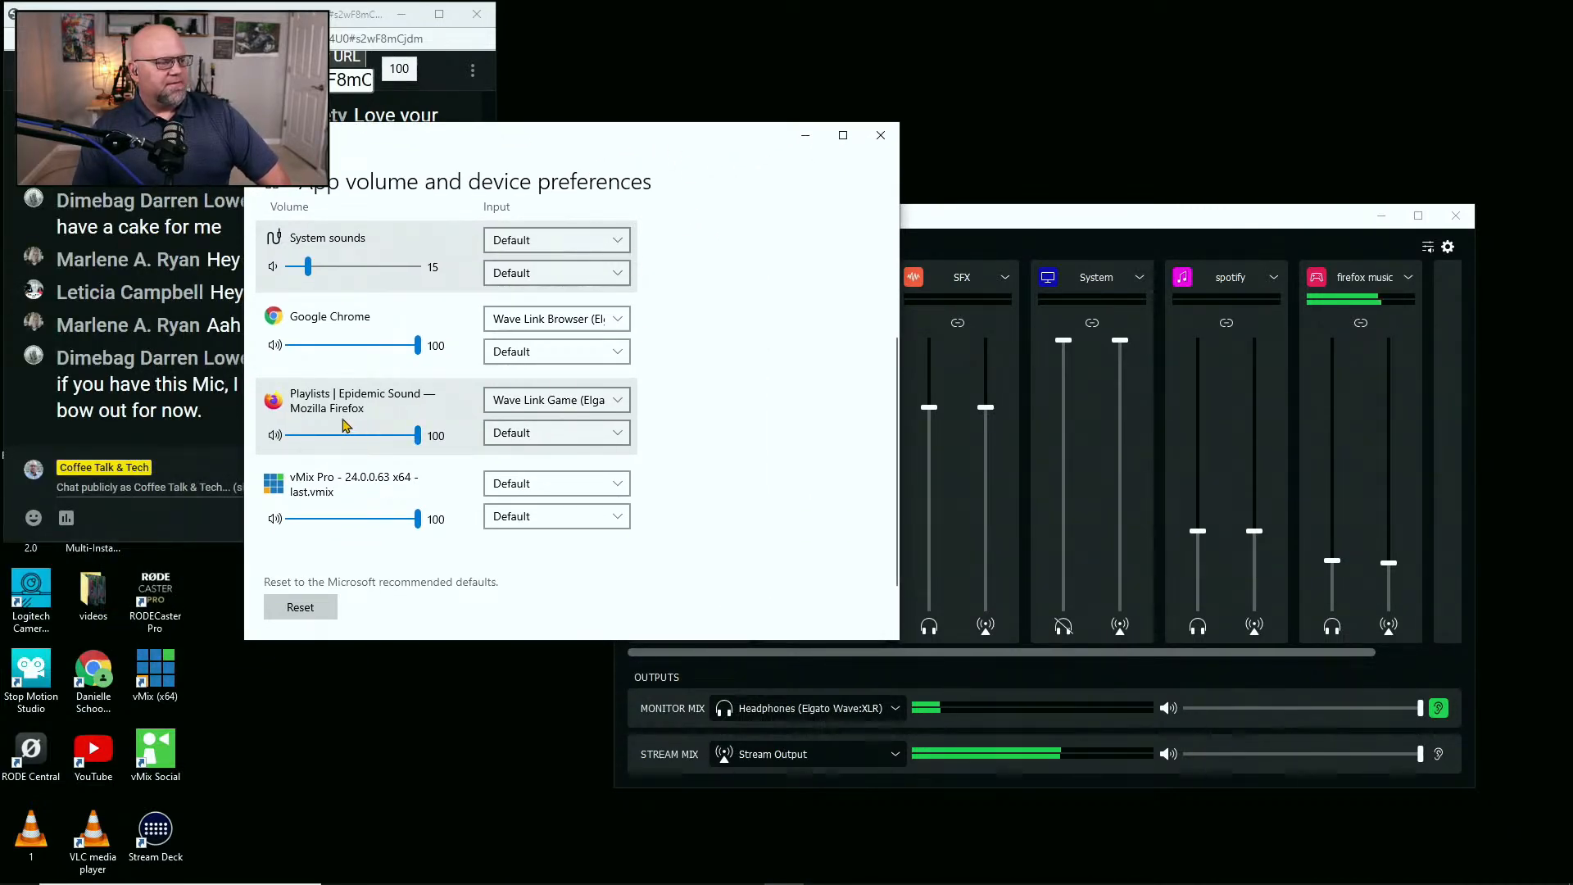
left_click_drag(678, 141, 557, 42)
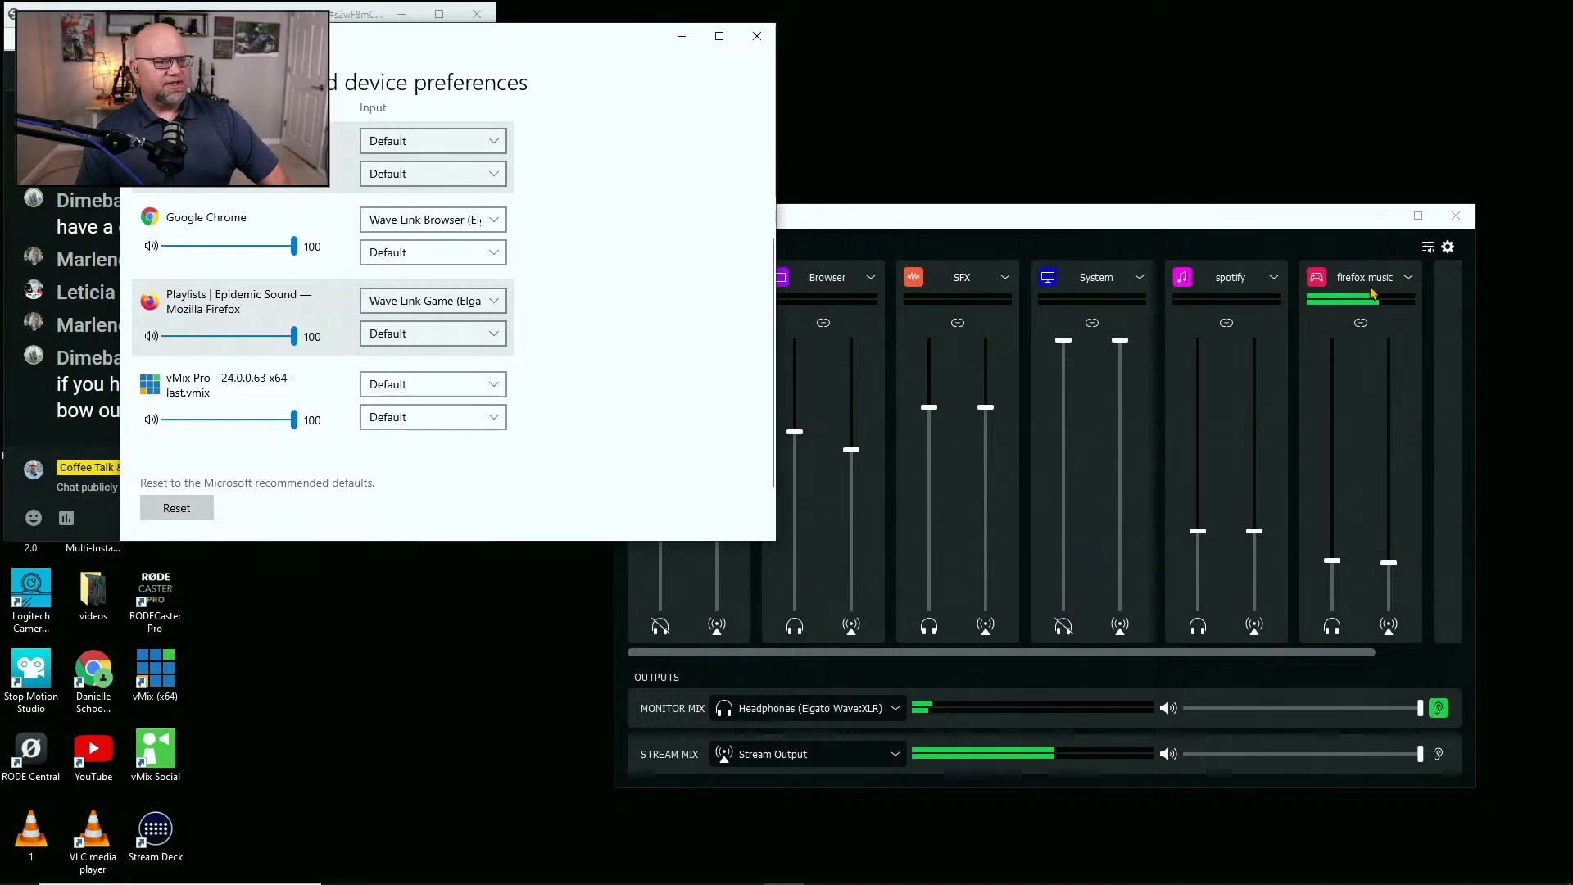
- Raise the linked firefox music levels to about 65 %, lower them again to a quiet level, and mute System in the monitor mix
left_click(1332, 564)
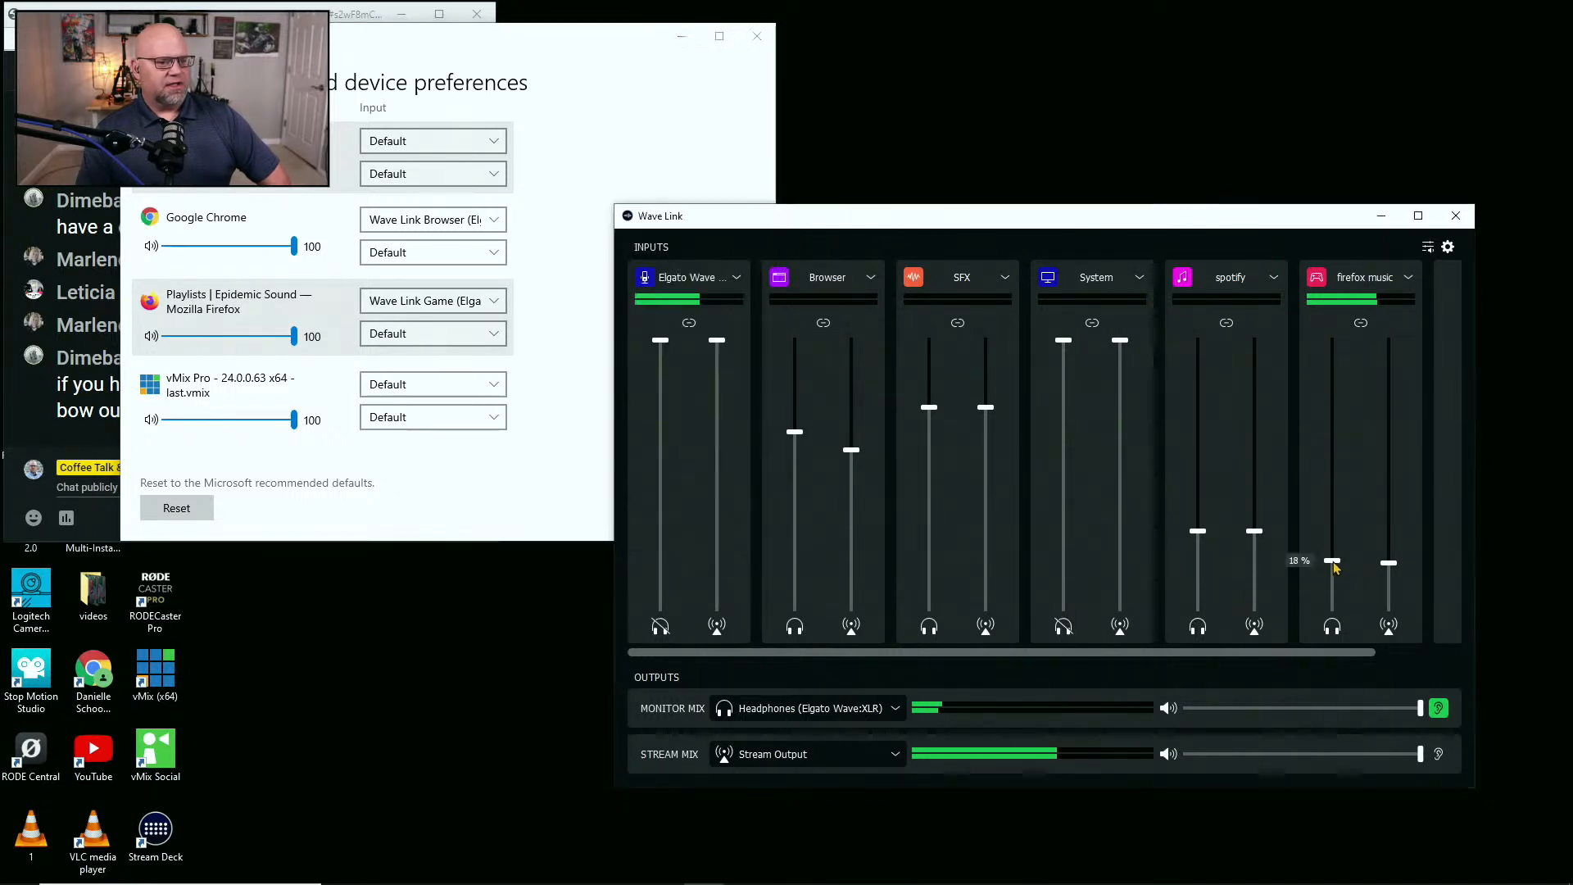
left_click_drag(1332, 564, 1339, 431)
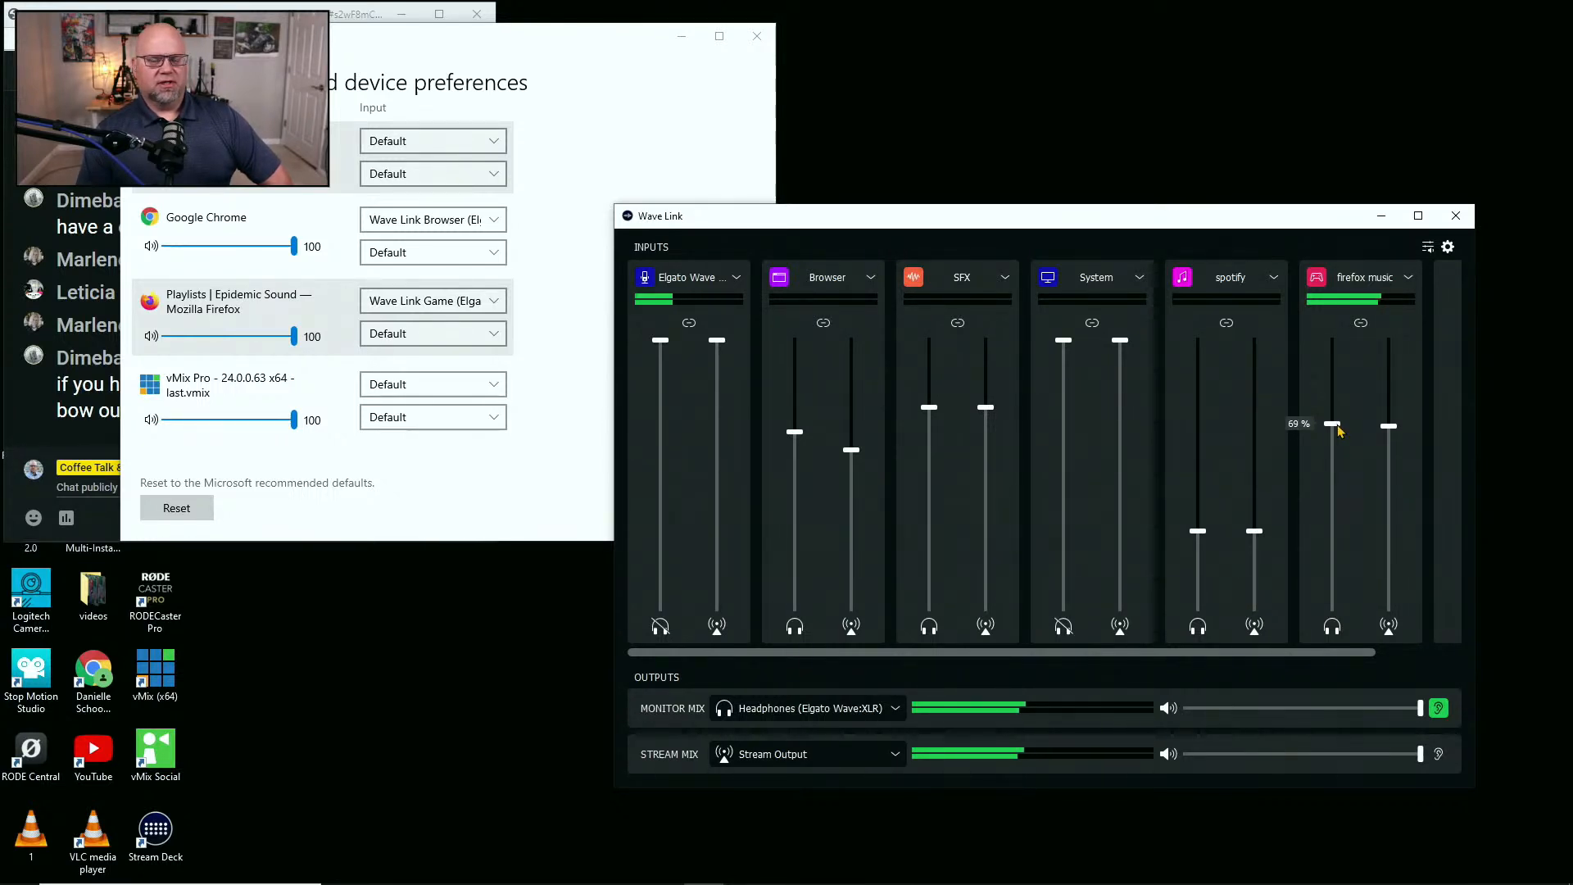
left_click_drag(1340, 431, 1339, 441)
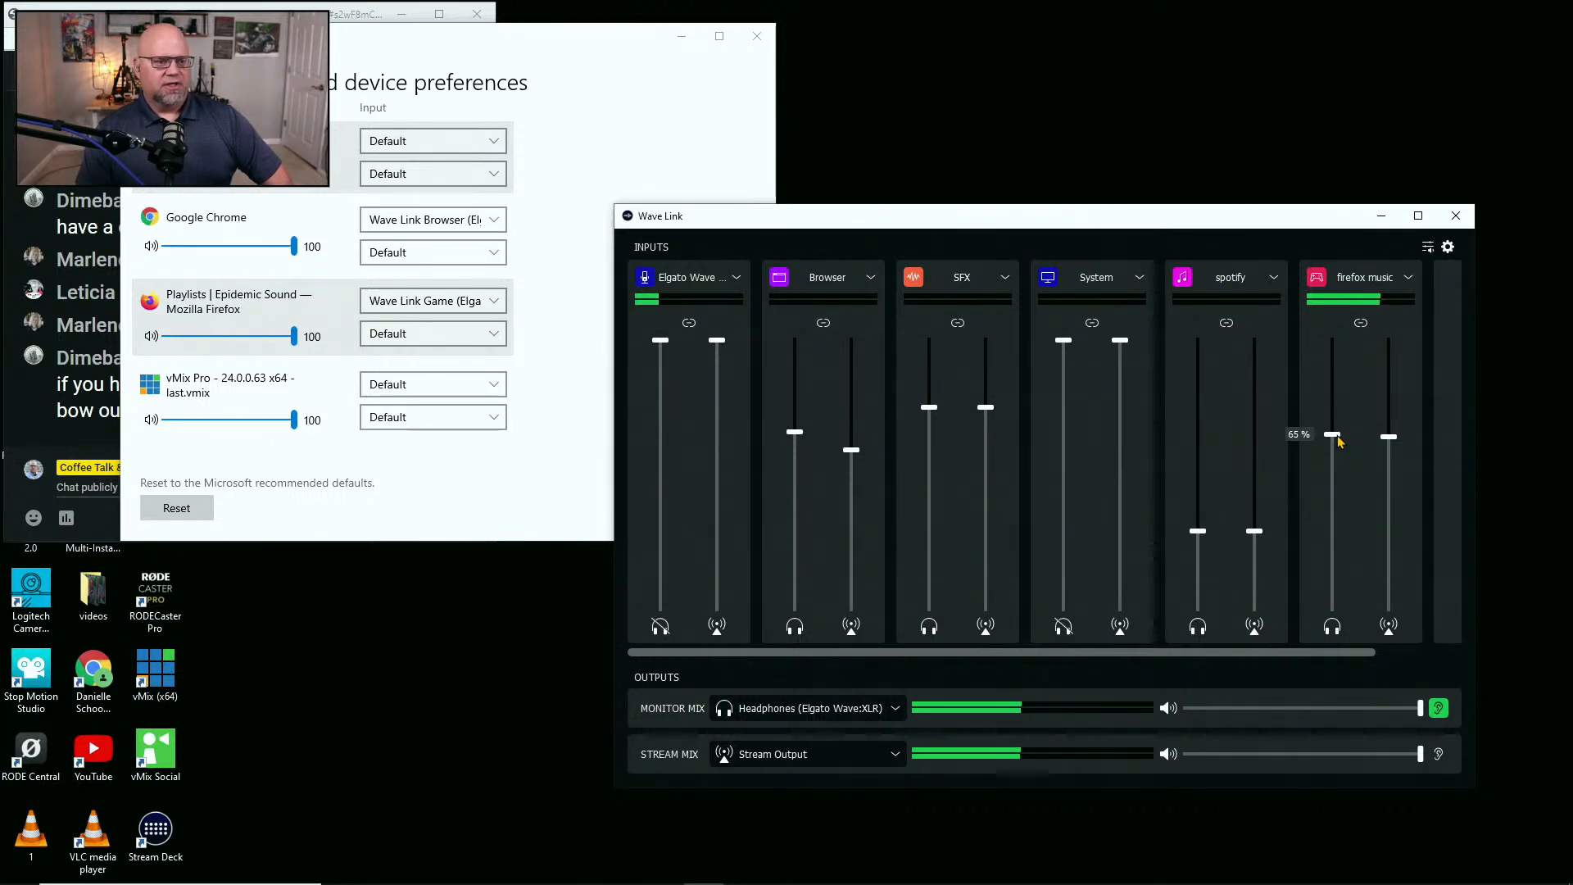
left_click_drag(1339, 441, 1334, 570)
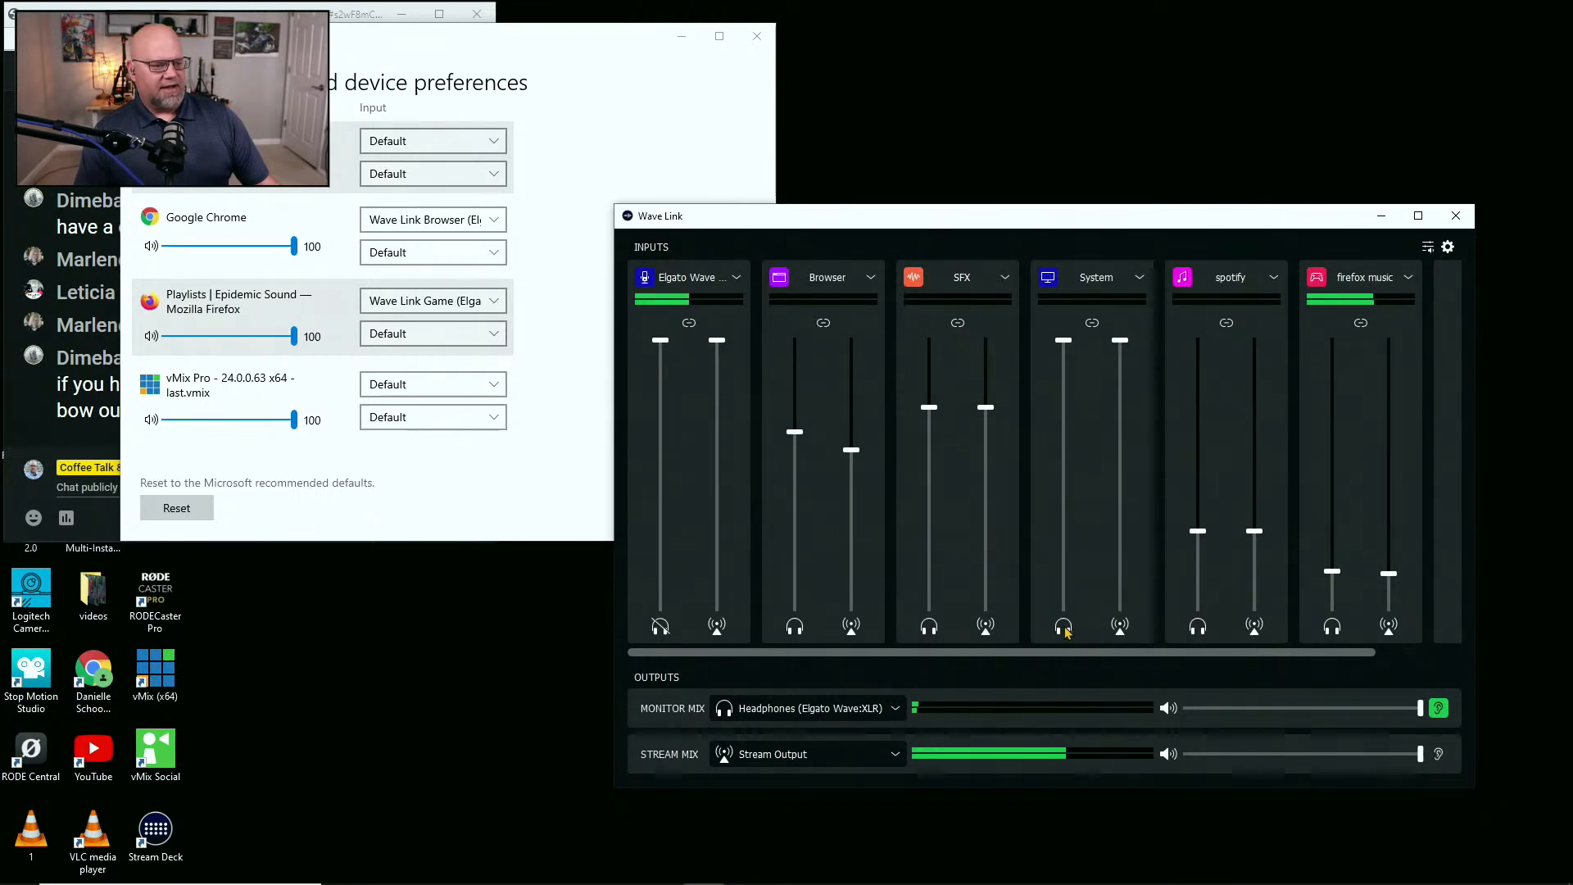
left_click(1064, 628)
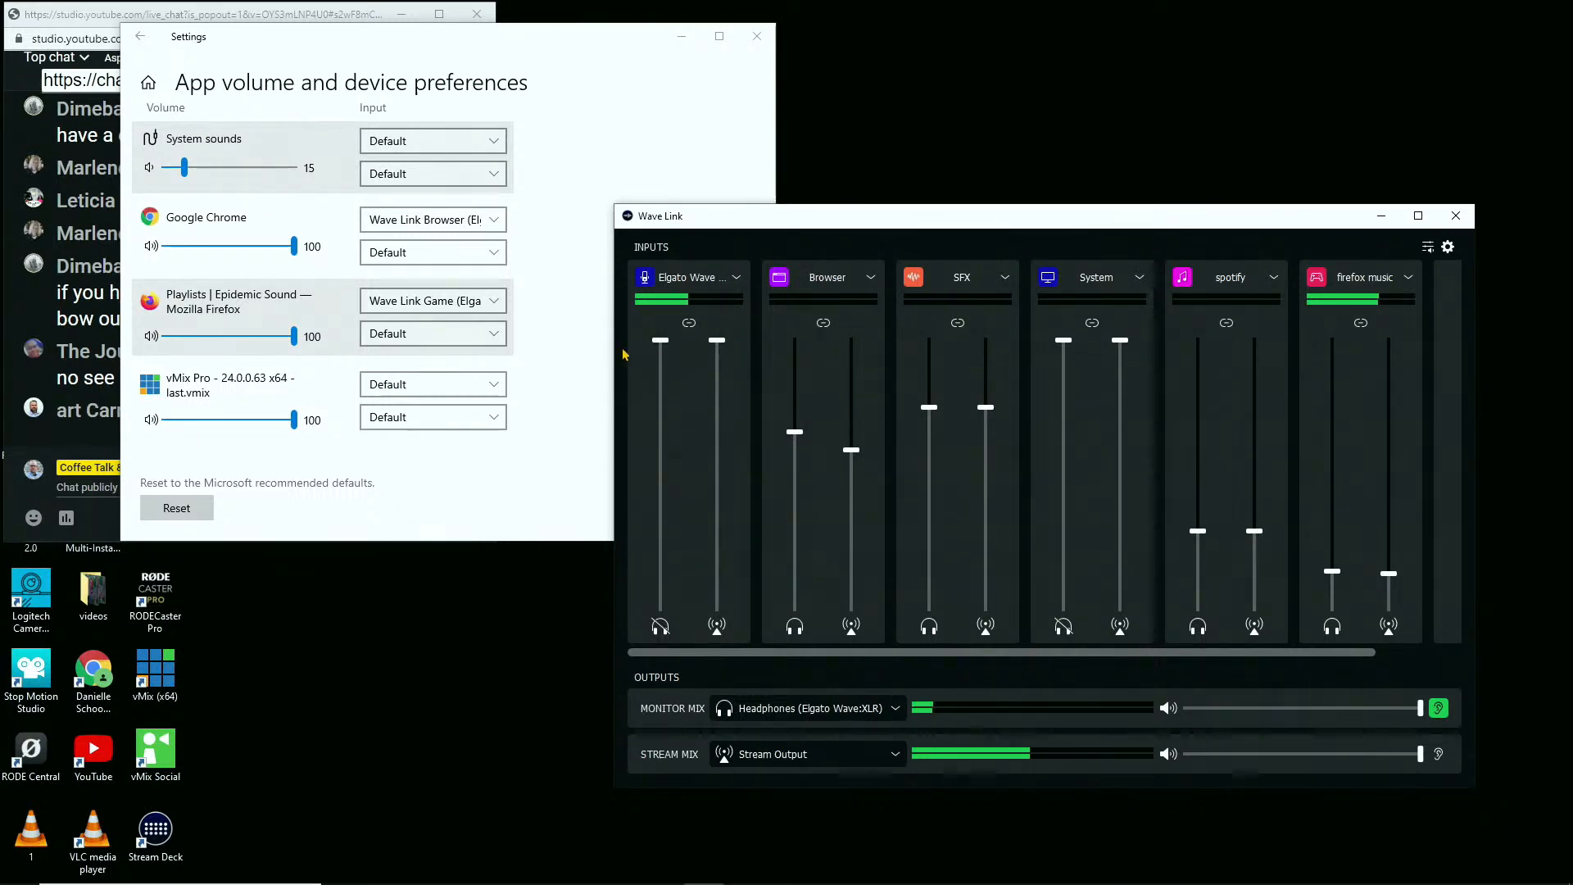
- Examine the Elgato Wave XLR microphone's settings for gain, phantom power, headphone mix, lowcut filter, Clipguard and colors
left_click(737, 277)
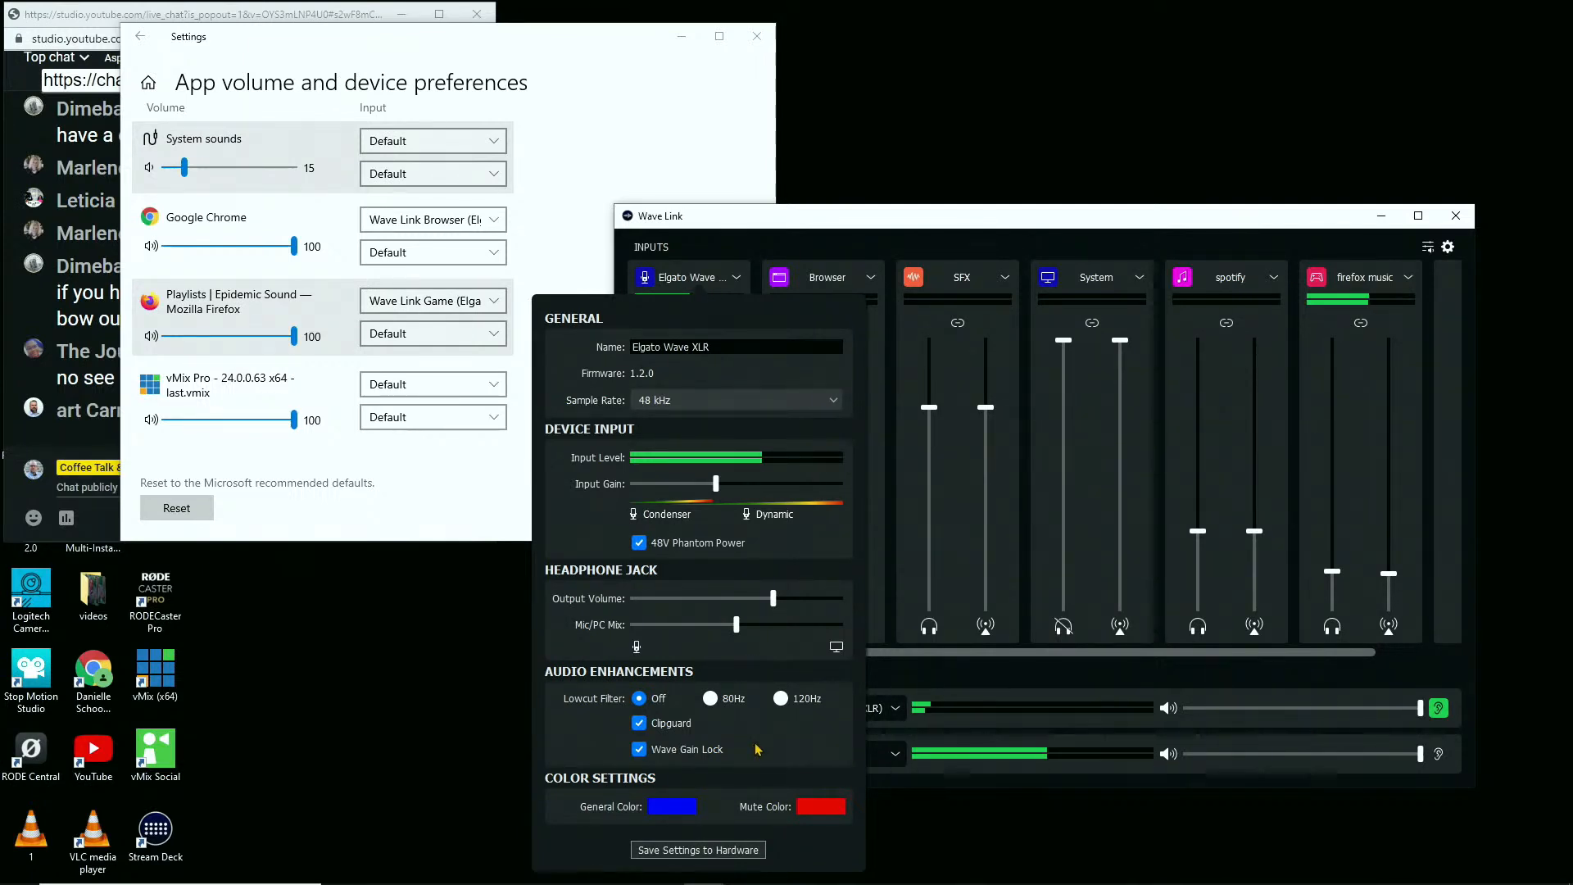
mouse_move(758, 749)
left_click(957, 156)
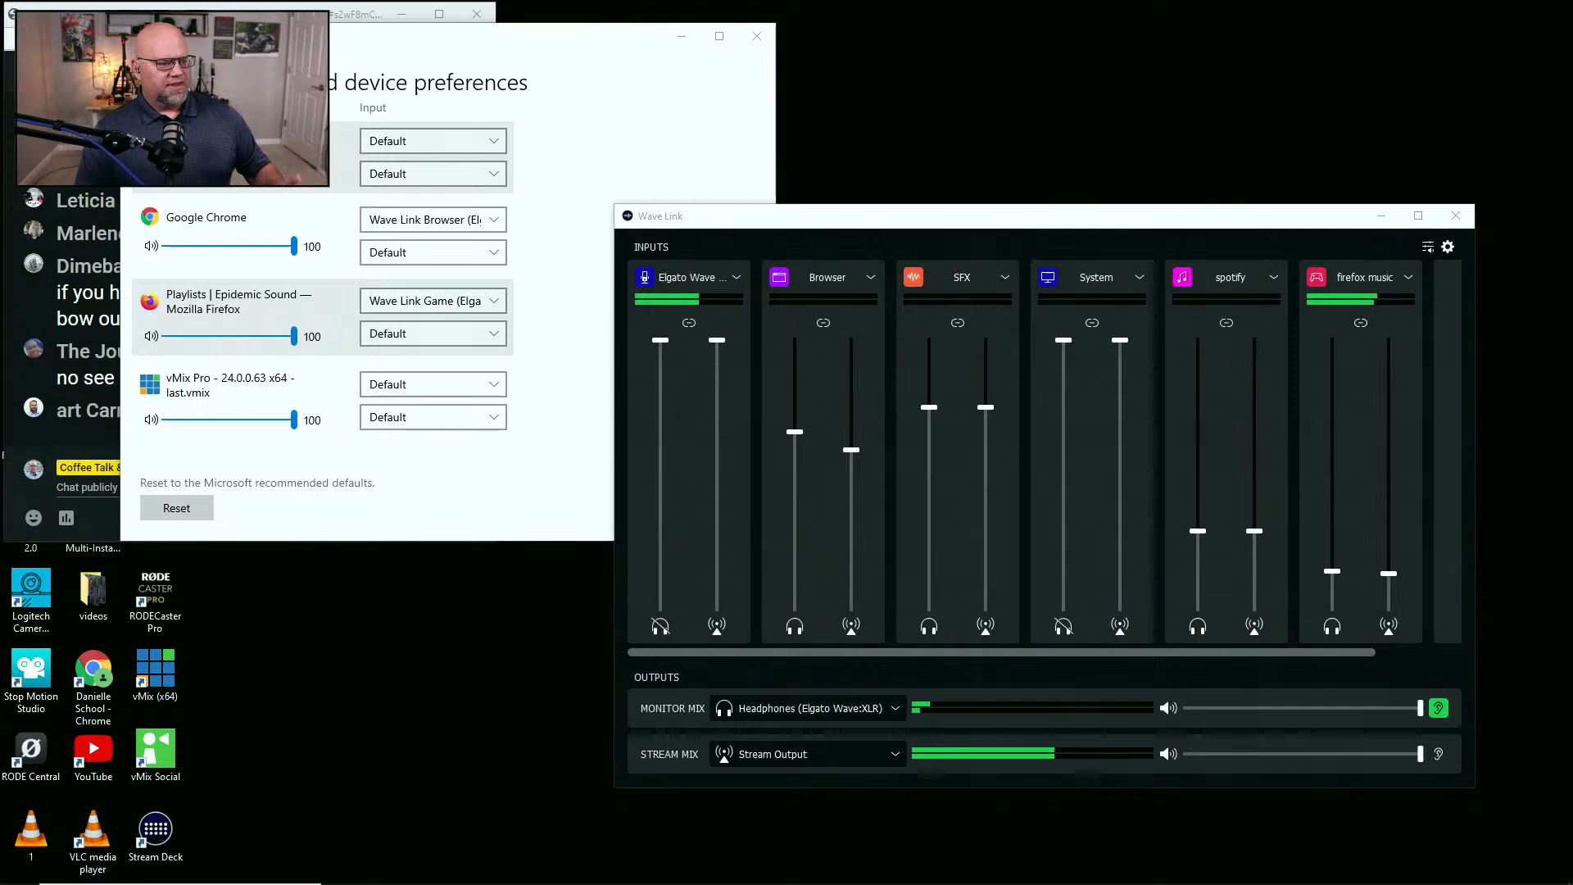
- Switch headphone listening to the stream mix and back to the monitor mix
left_click(1439, 754)
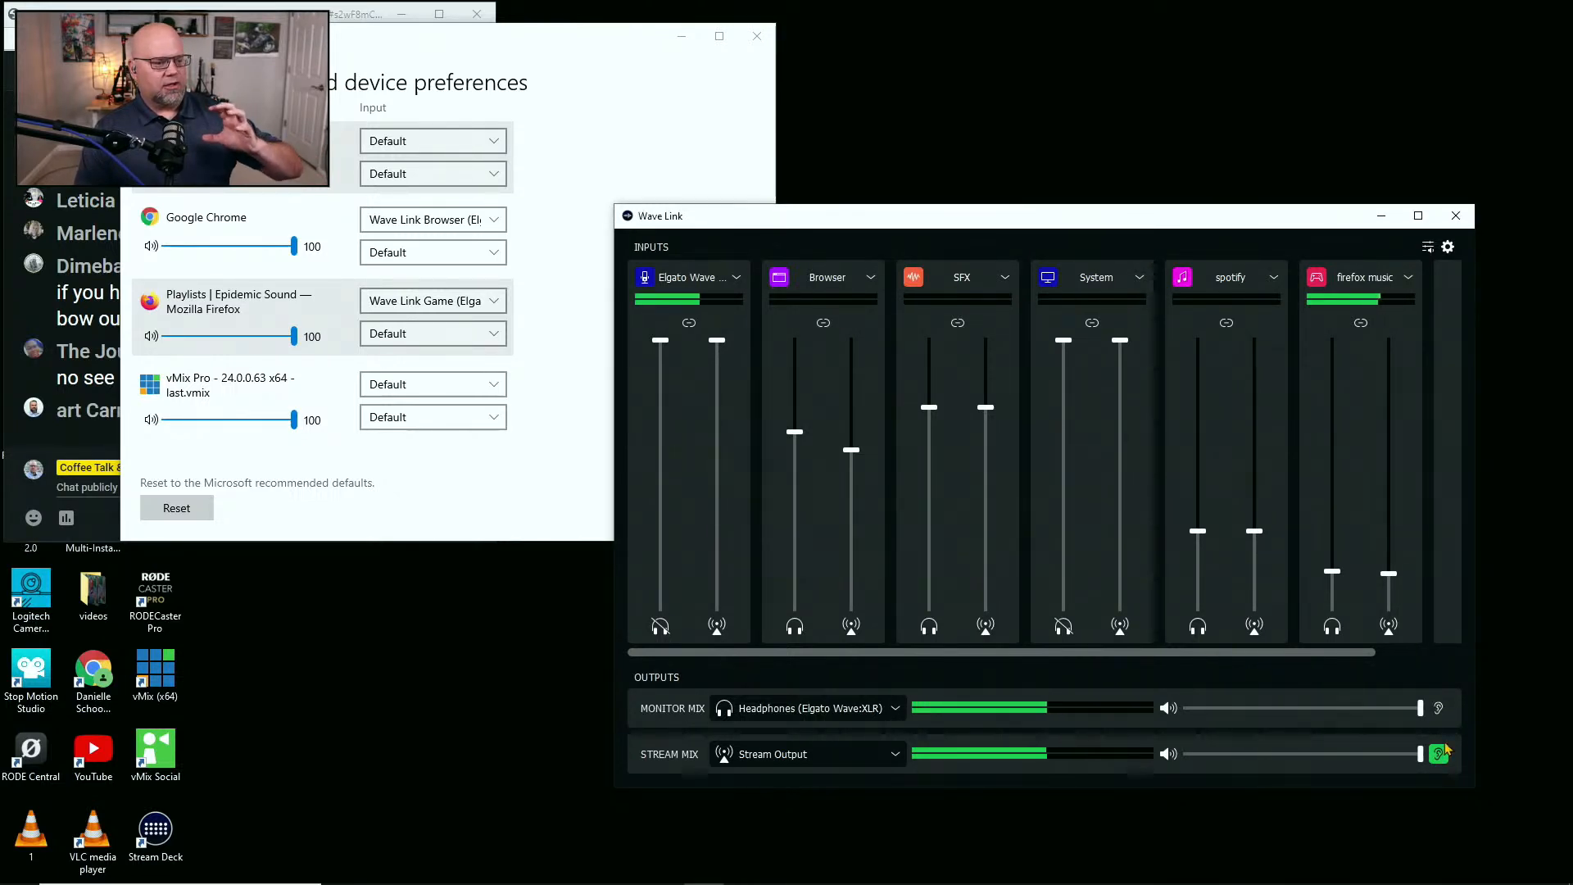
left_click(1439, 709)
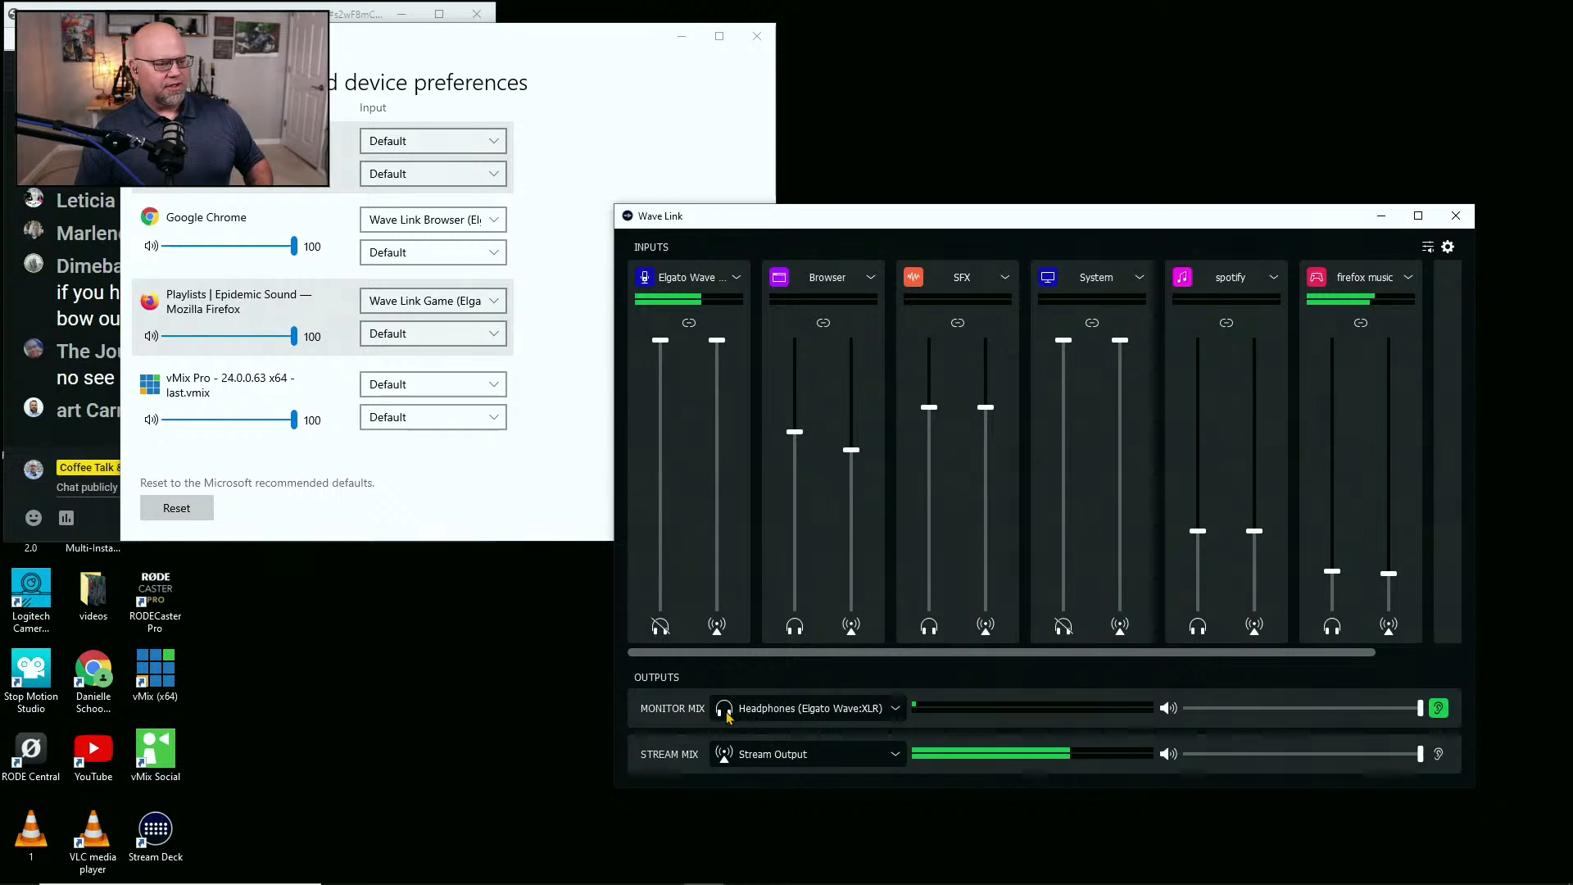
- Unlink the SFX channel's monitor and stream levels and lower only its monitor level slightly
left_click(958, 324)
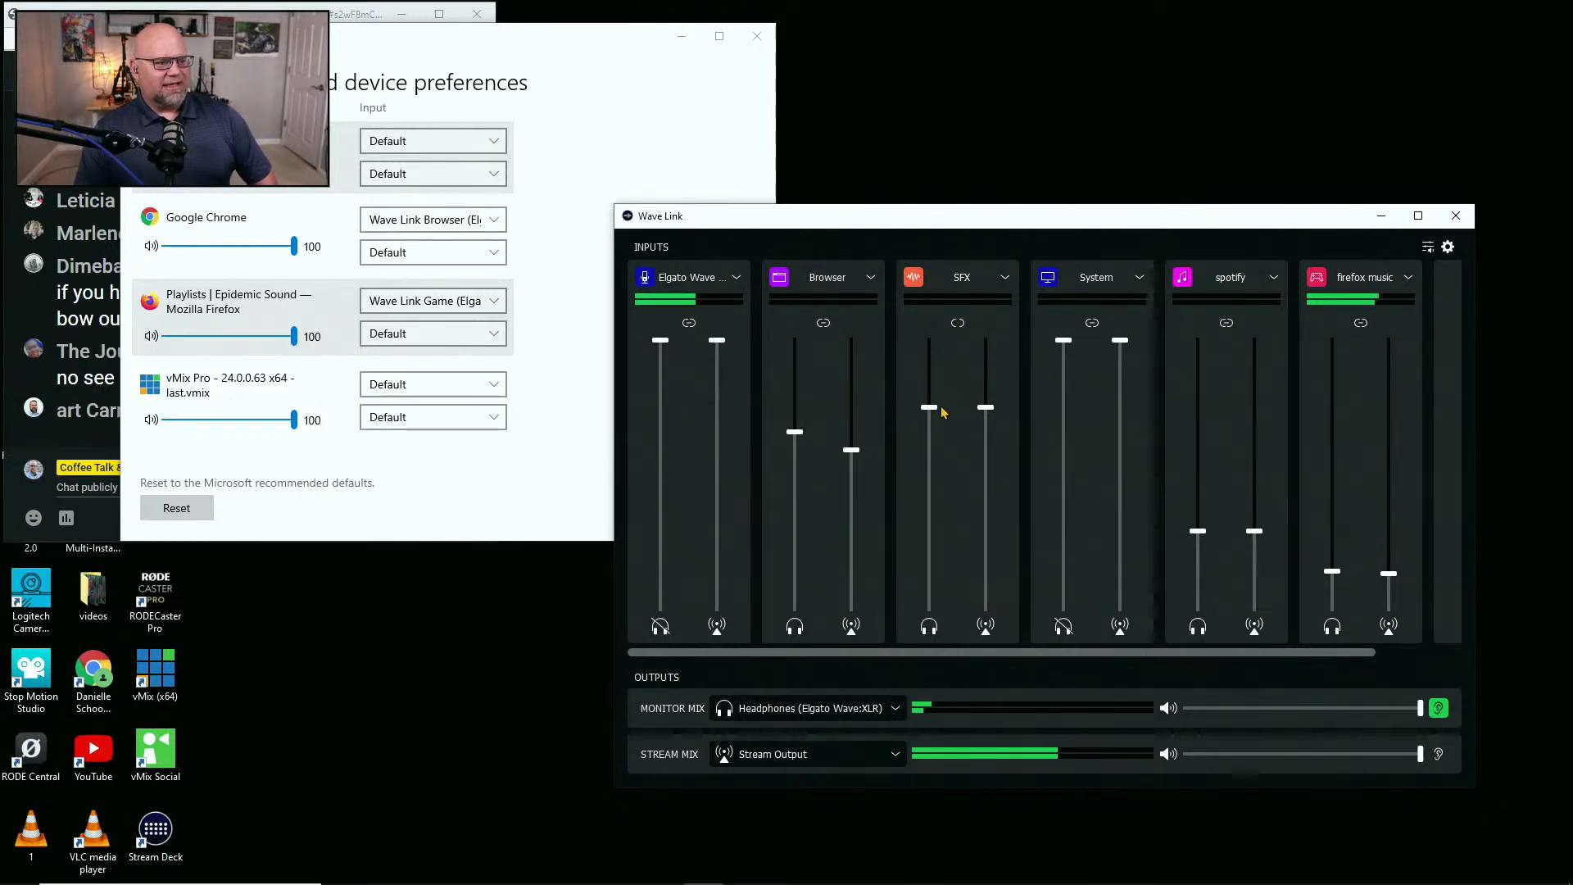
mouse_move(932, 417)
left_mouse_down()
mouse_move(932, 469)
mouse_move(934, 442)
left_mouse_up()
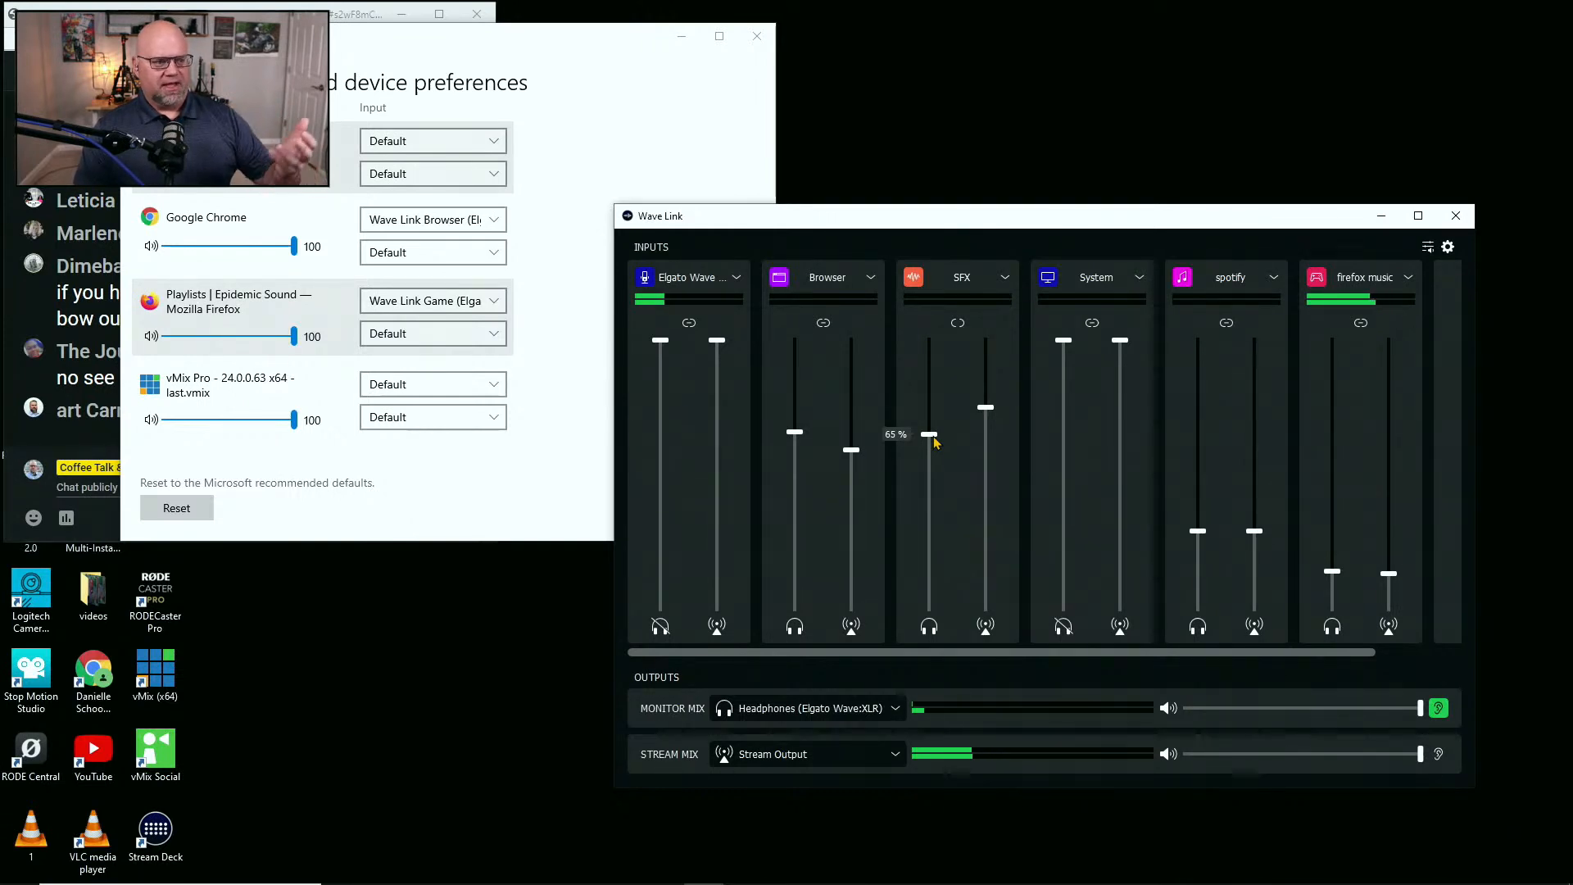
left_click_drag(935, 442, 936, 440)
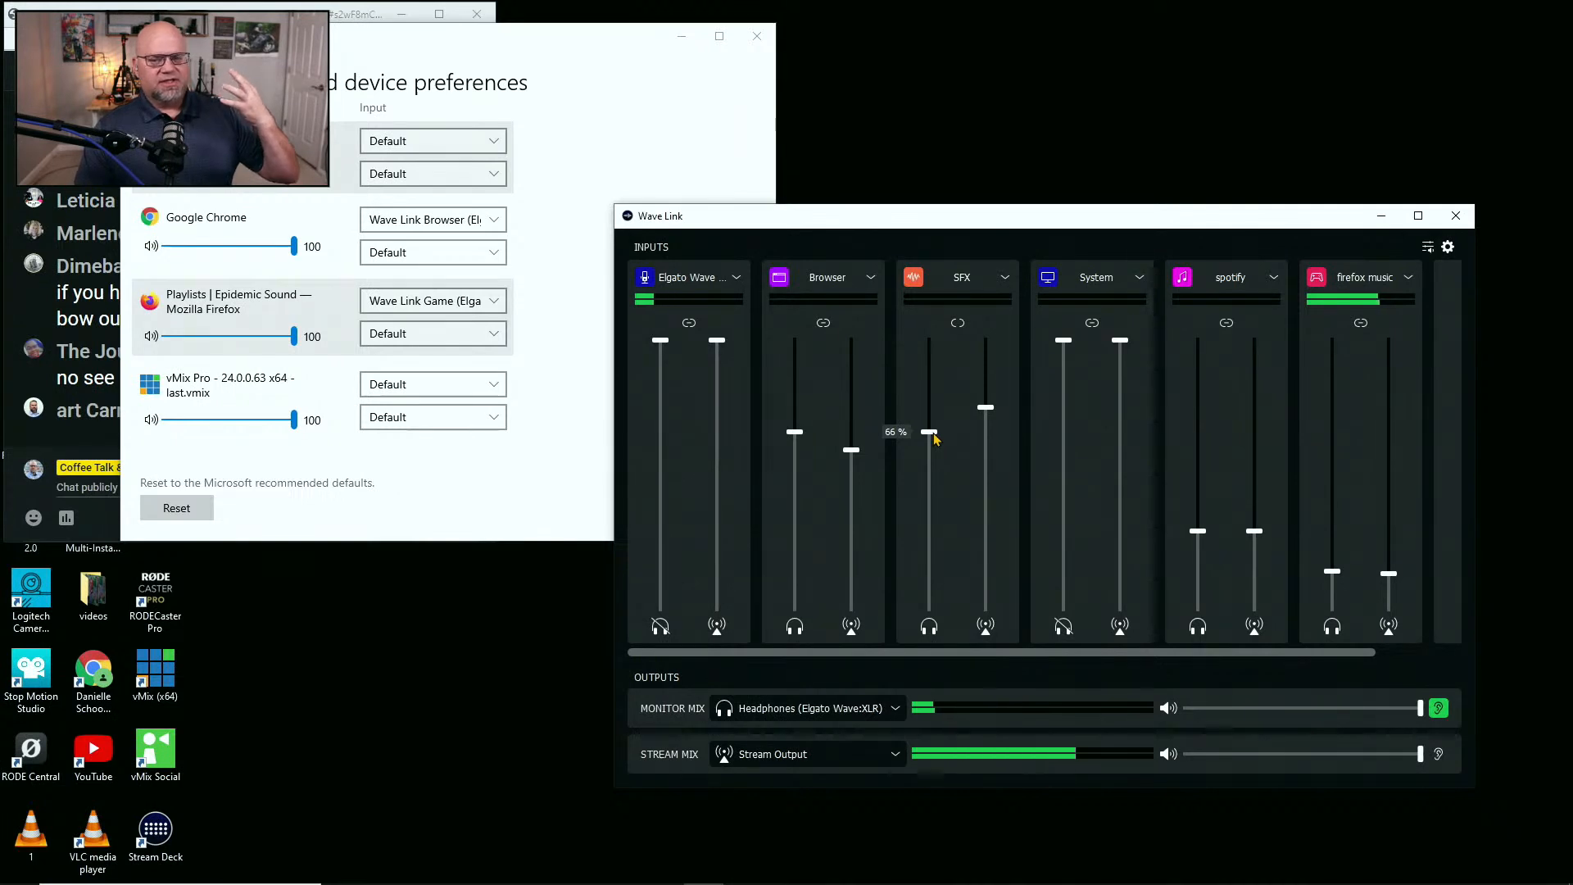
left_click_drag(934, 438, 938, 432)
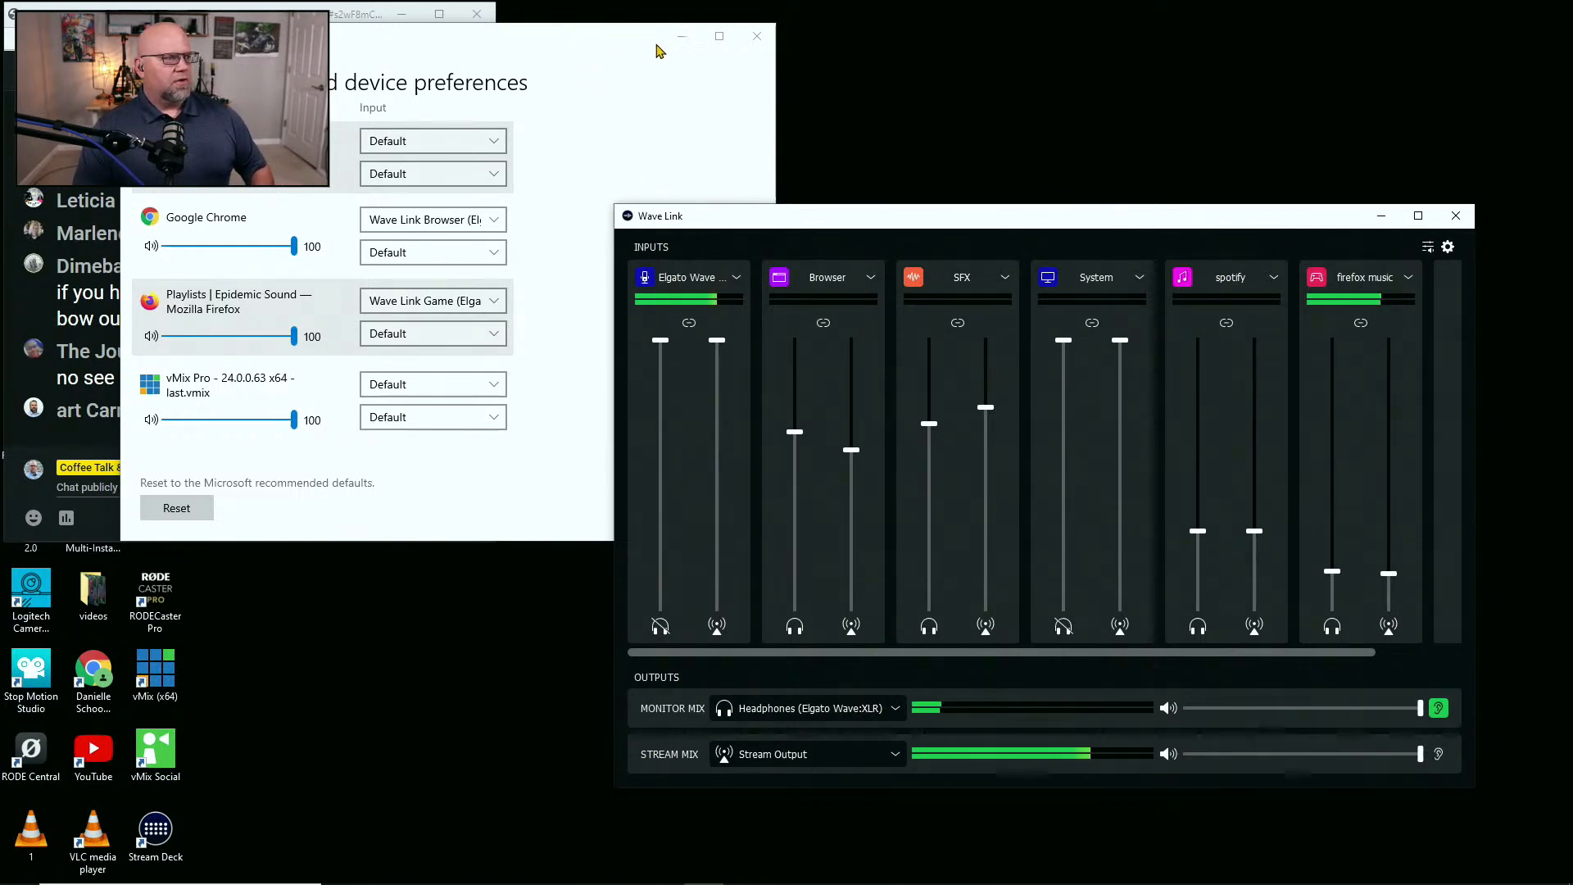
- Move the app volume and device preferences window off the live chat and close it
left_click_drag(561, 49, 921, 55)
left_click(1116, 37)
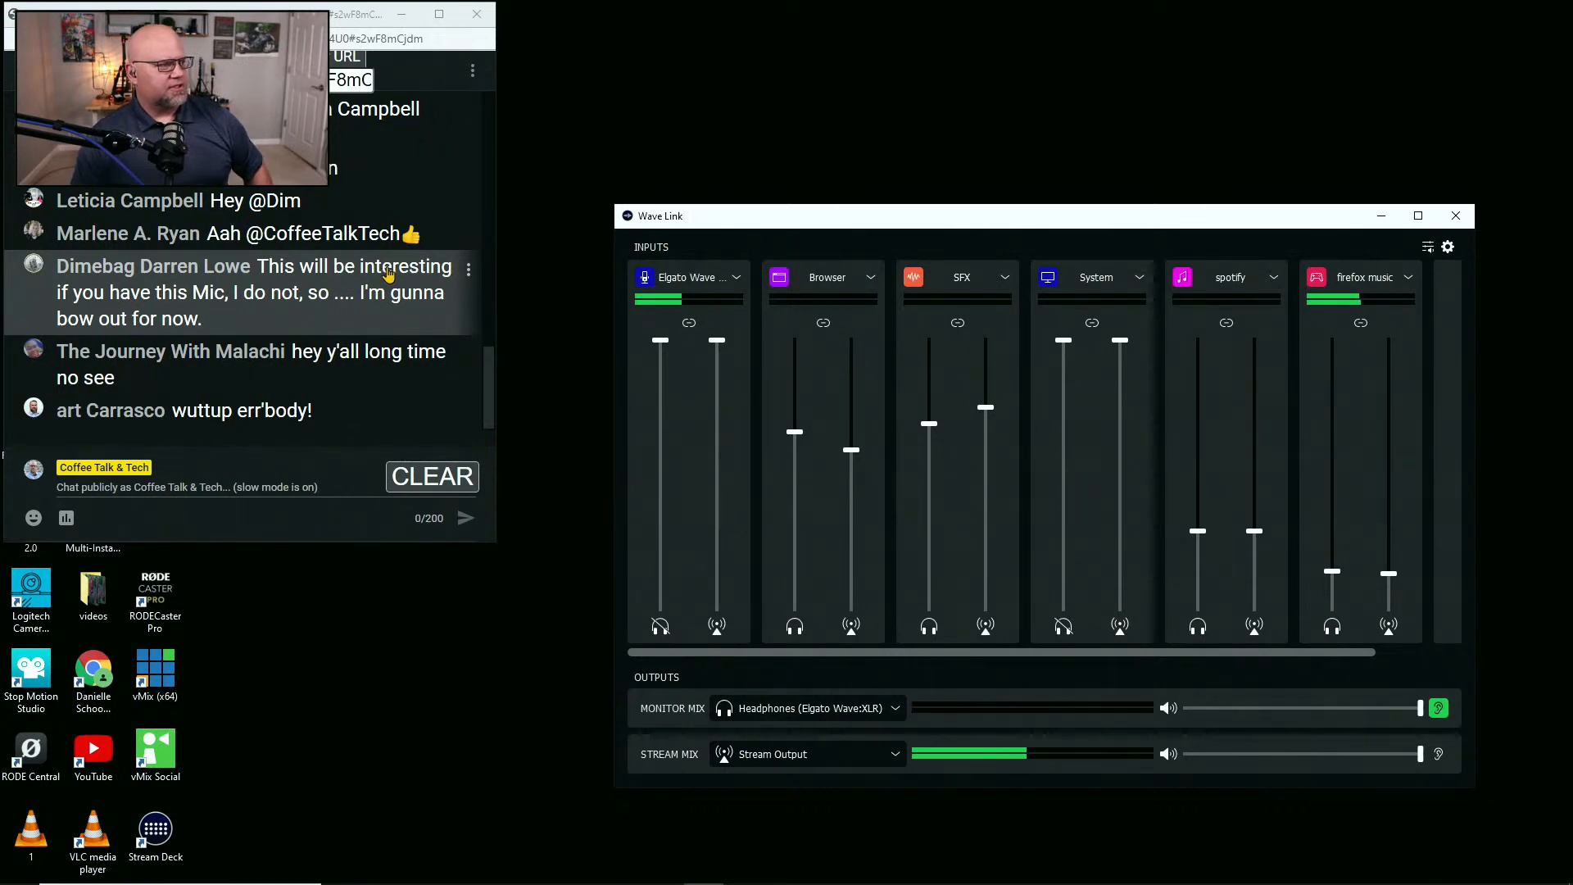
- Look back through the live chat and select the viewer comment about this being interesting for owners of the mic
scroll(420, 209, "up", 5)
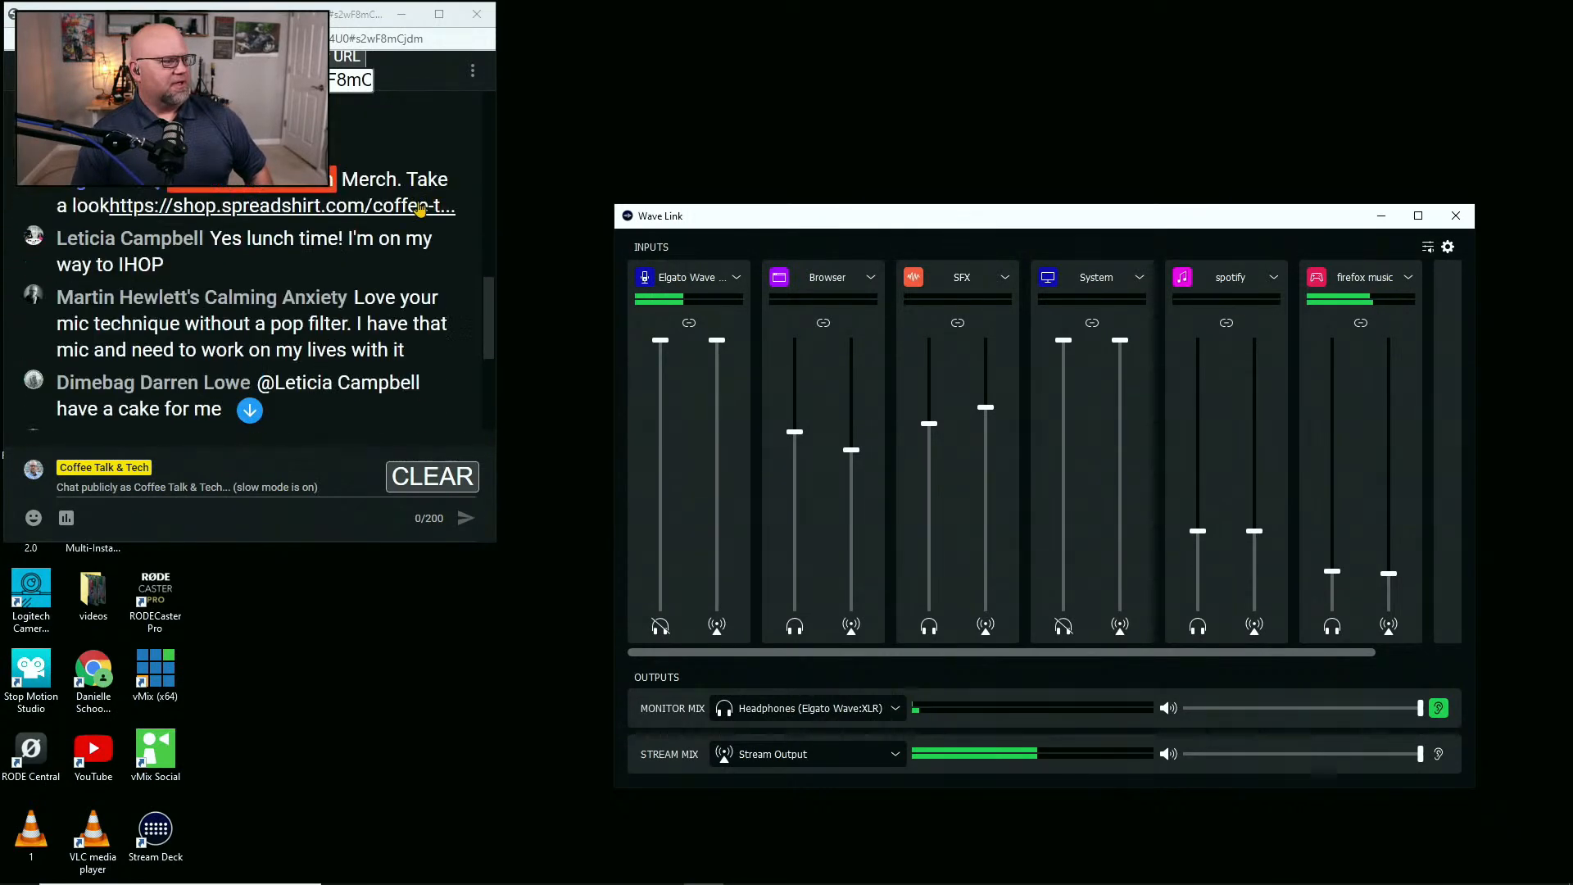
scroll(423, 212, "down", 4)
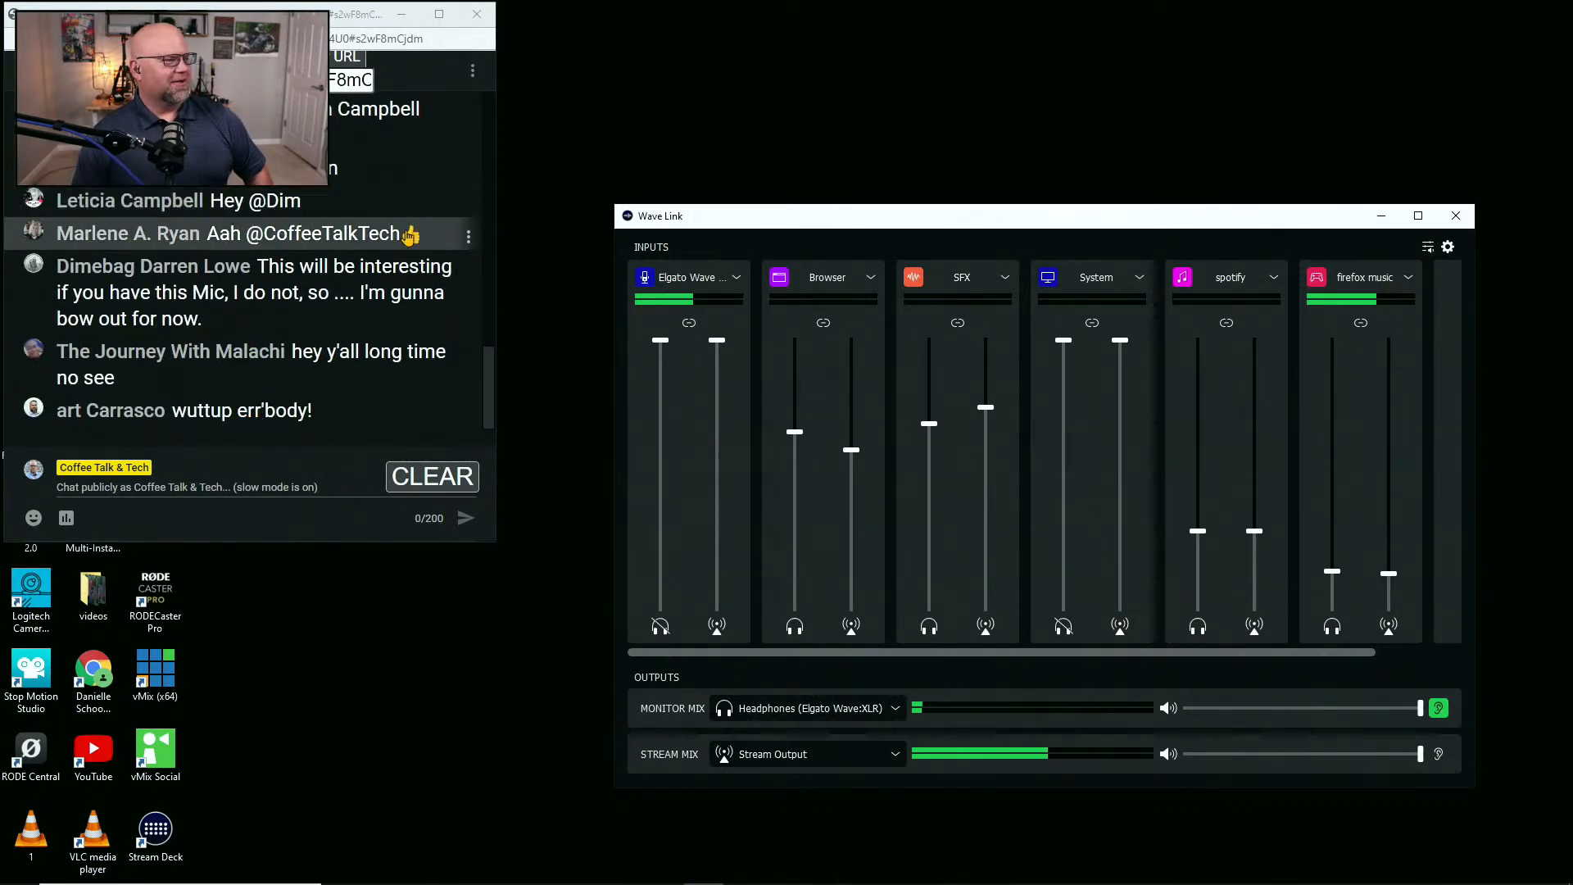
left_click(366, 289)
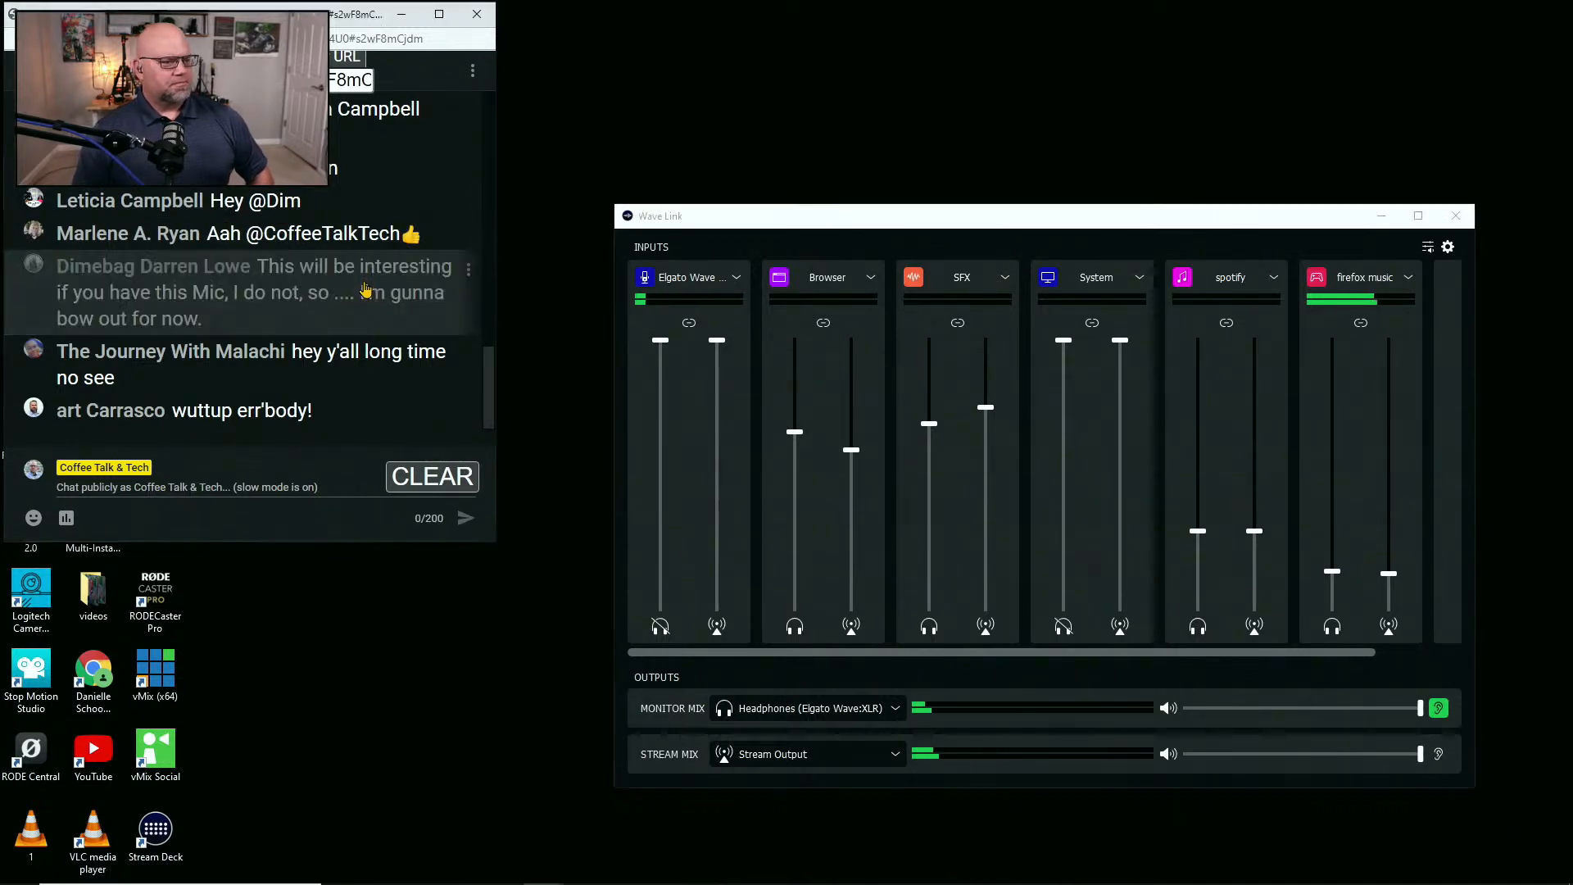